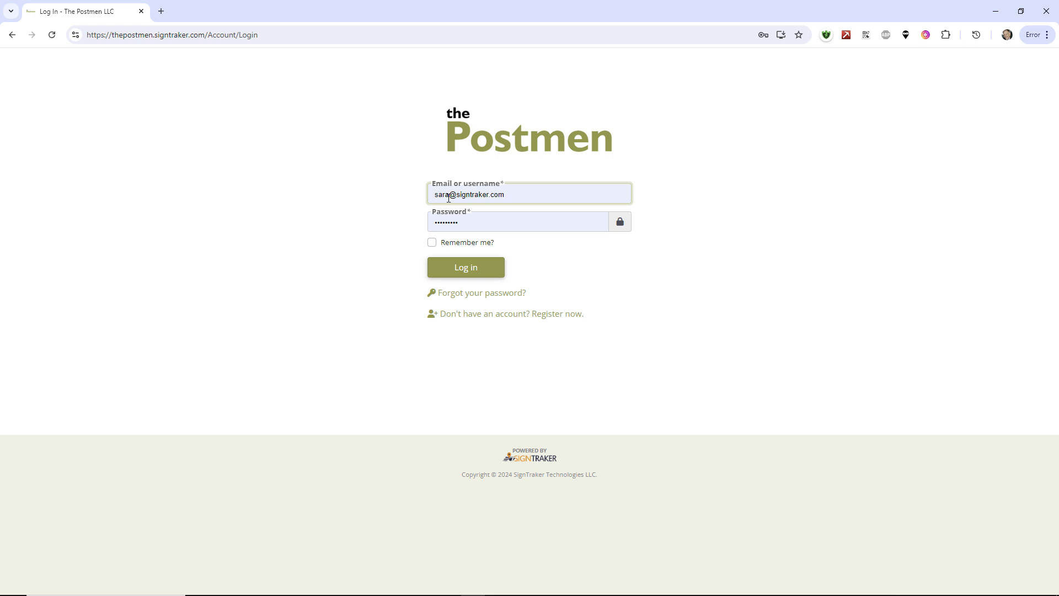
Step: Log in to the sign-ordering account with the prefilled credentials and show the account options
left_click(462, 269)
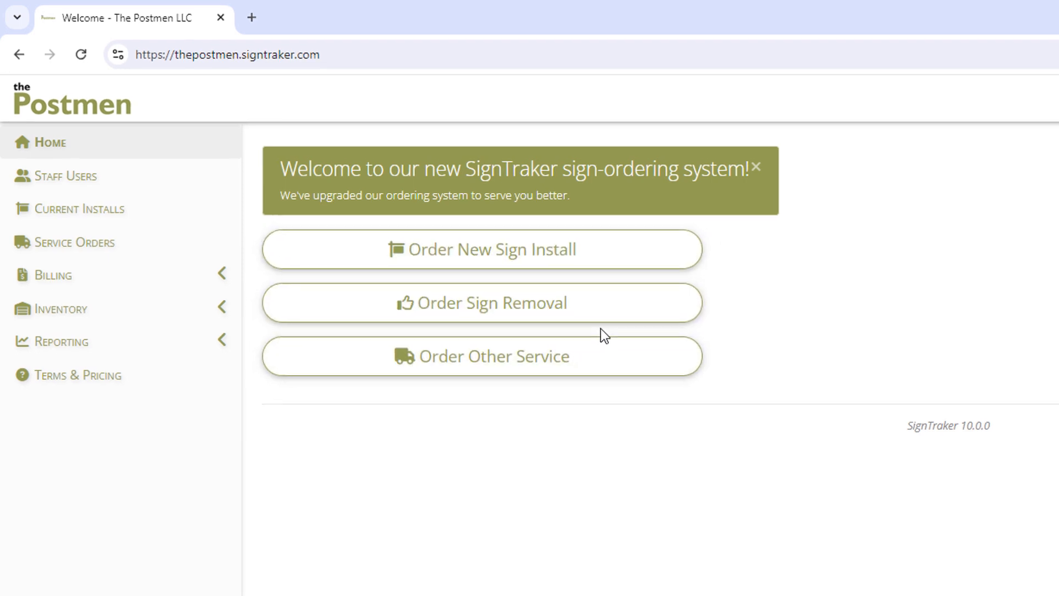
left_click(987, 65)
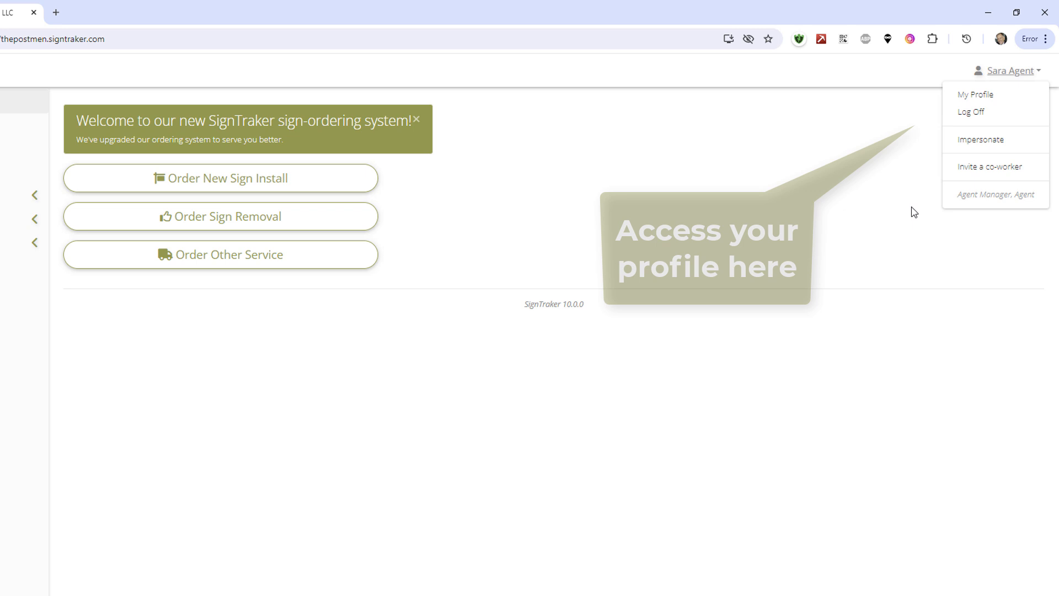
Step: In the staff users list, view the blank new staff user form without saving and deactivate the last listed staff member
left_click(57, 115)
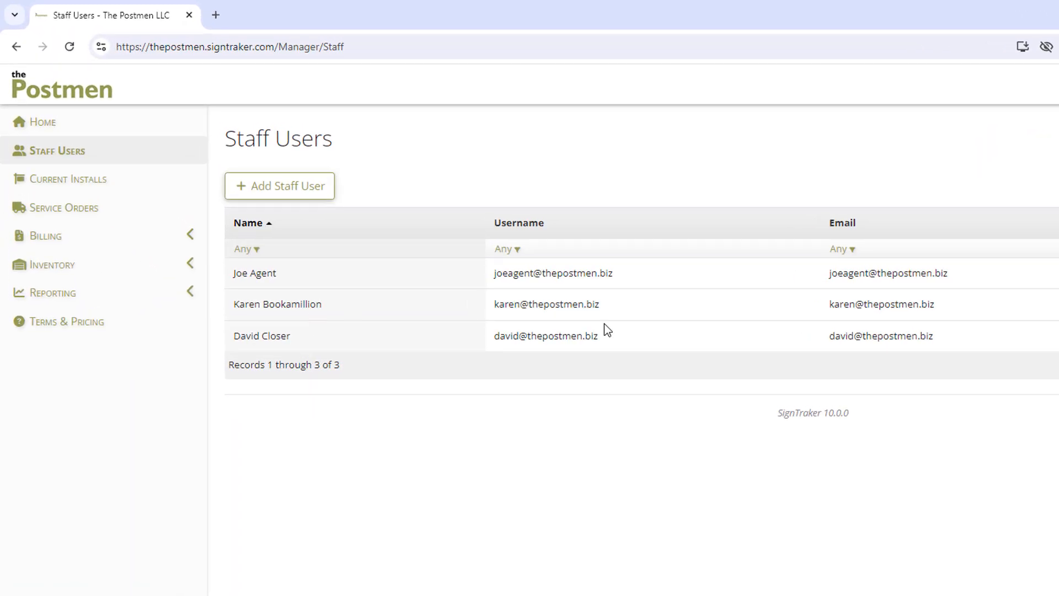
left_click(298, 197)
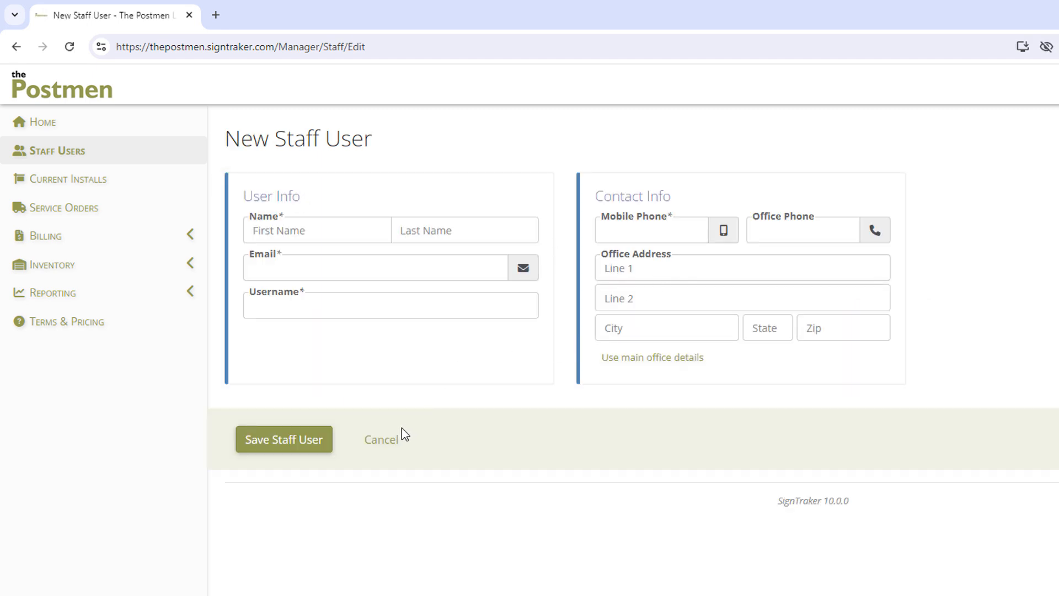
left_click(384, 441)
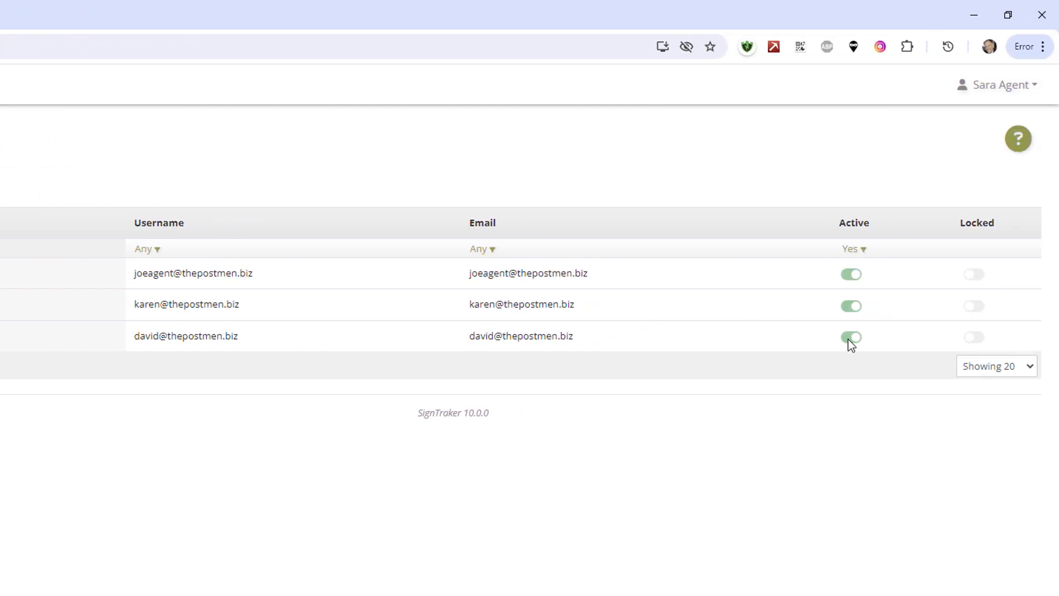
left_click(849, 337)
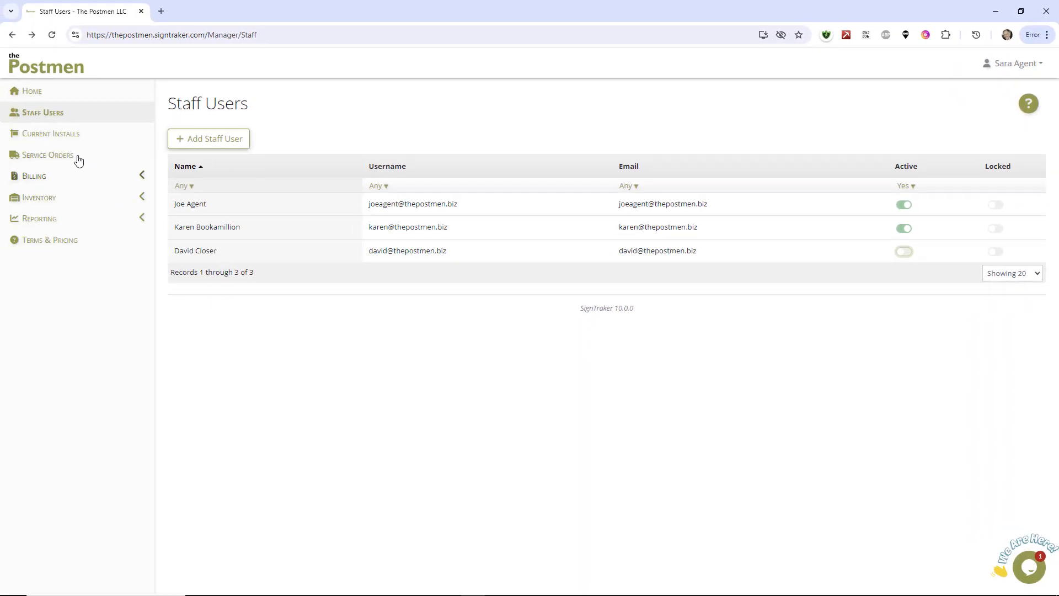
Step: Filter the current installs by the fourth staff member in the staff filter
left_click(69, 135)
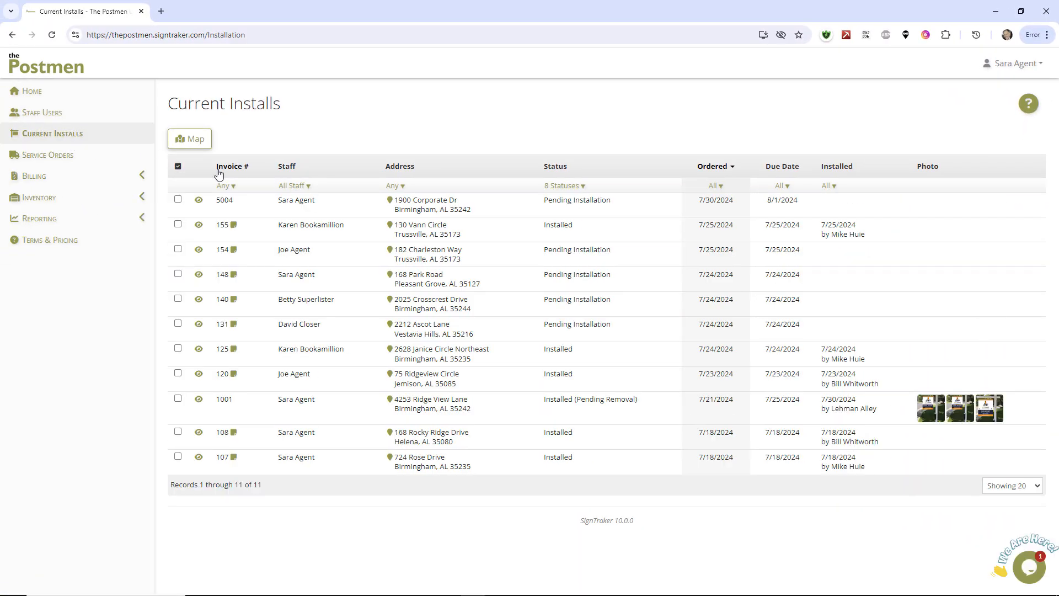
left_click(292, 185)
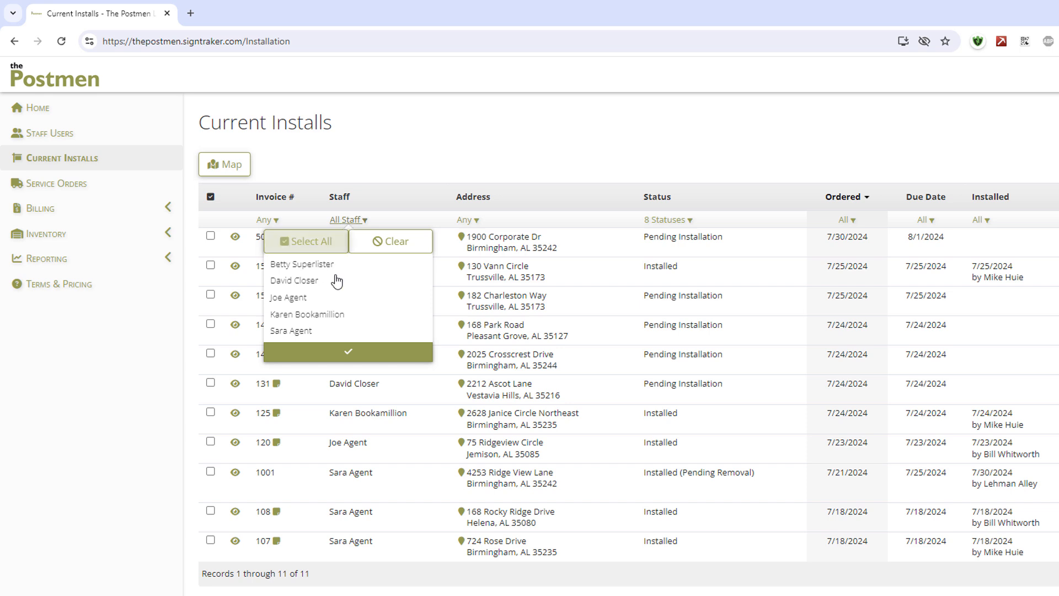
left_click(345, 314)
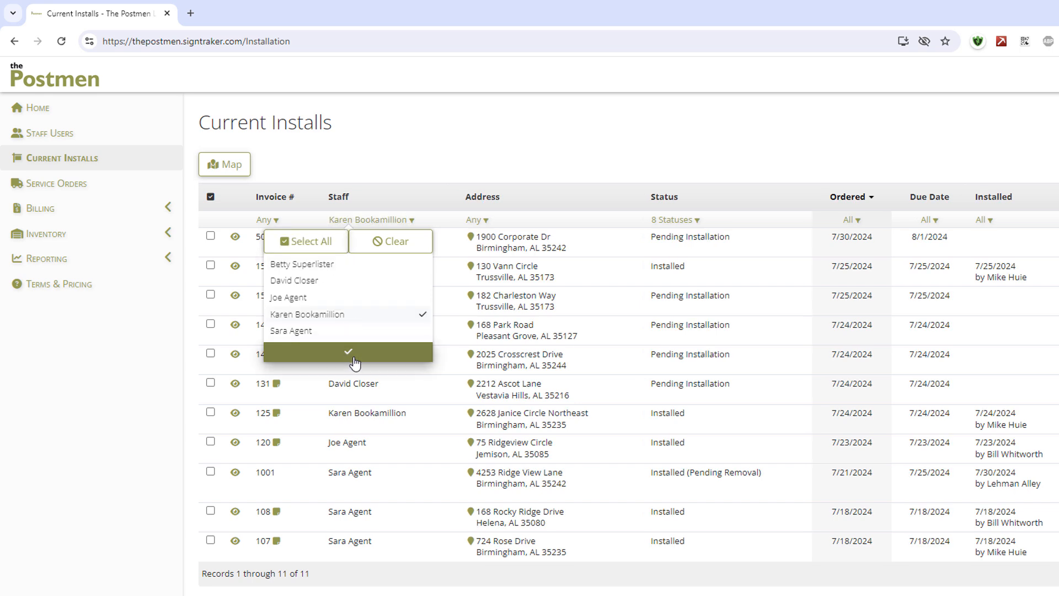
left_click(354, 355)
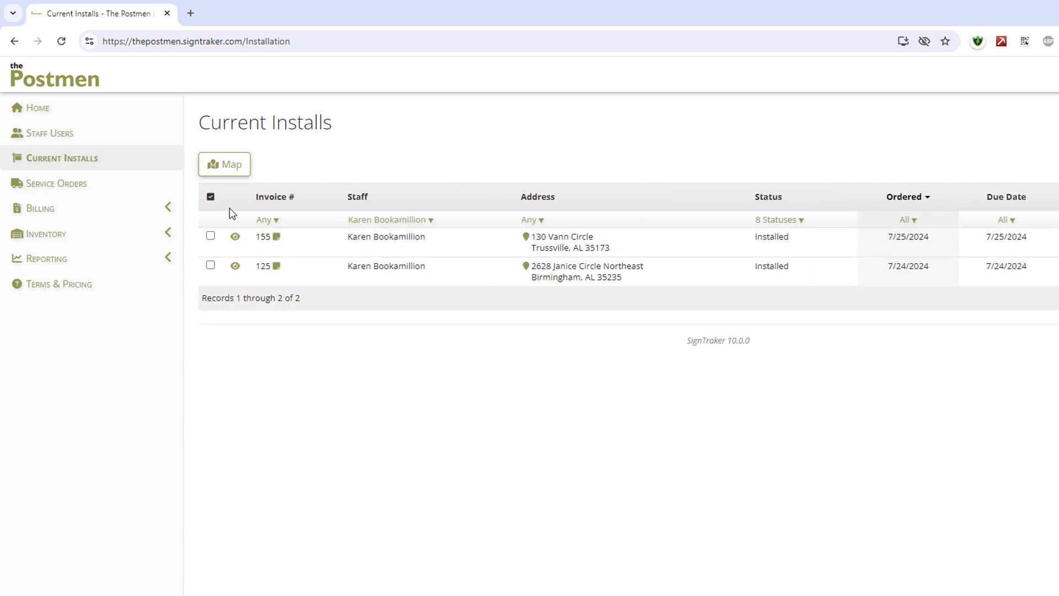
Step: Reset the current installs filter to all staff members and look over the status filter options without changing them
left_click(379, 220)
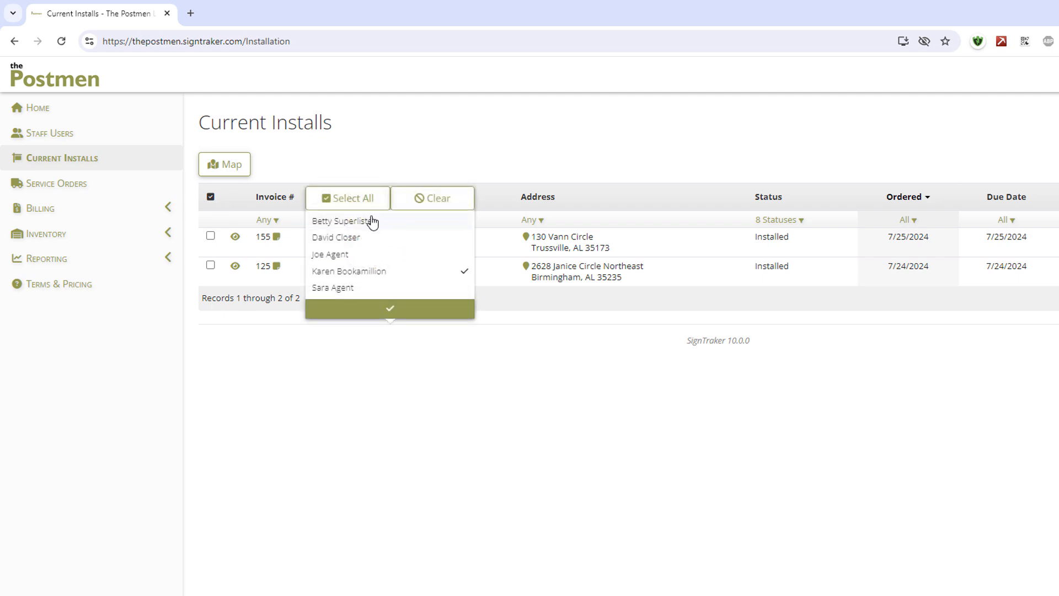
left_click(366, 209)
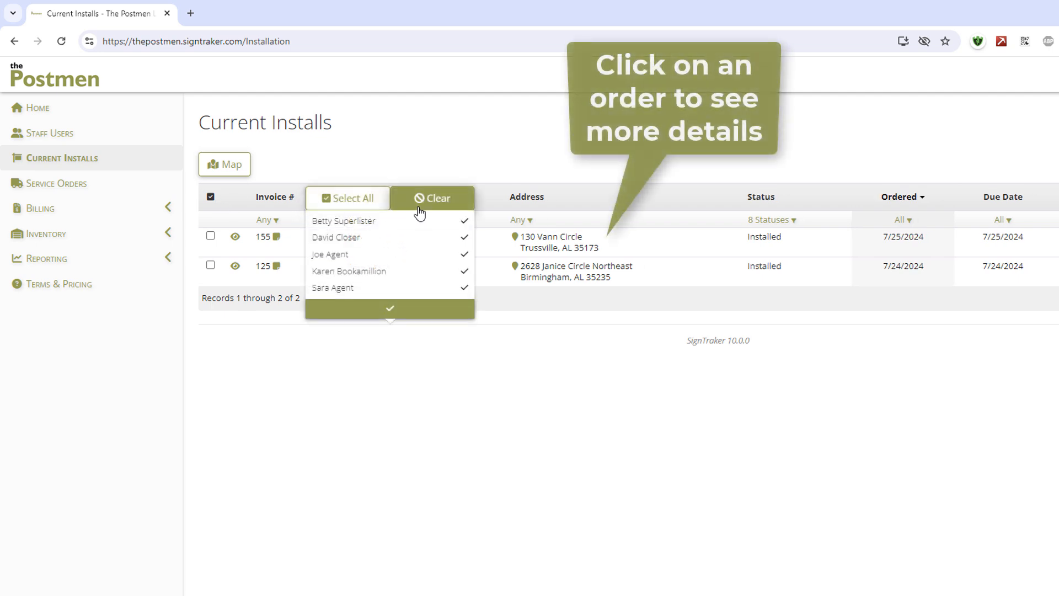
left_click(389, 306)
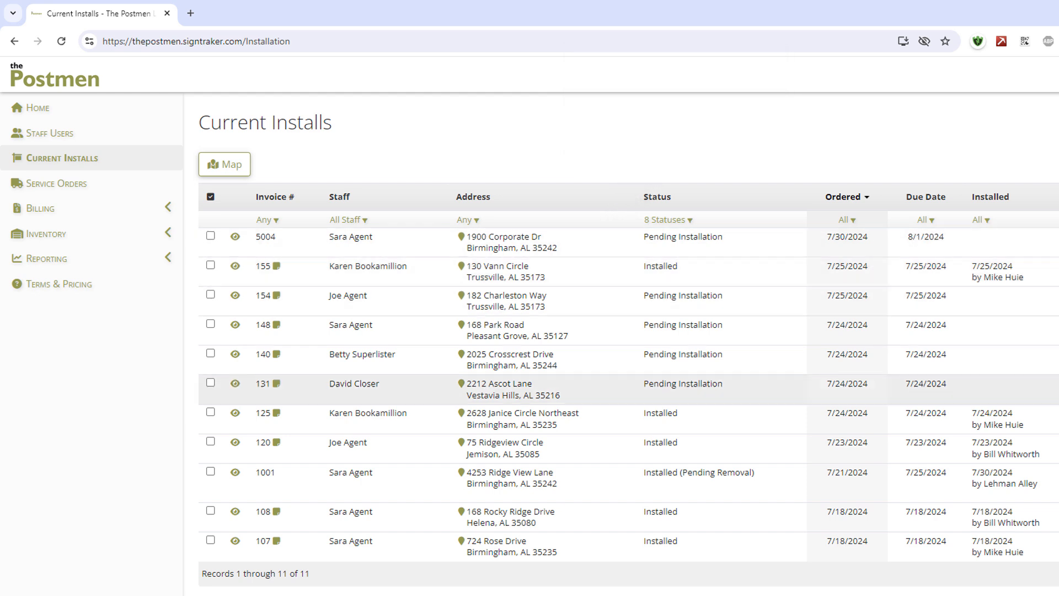
left_click(687, 221)
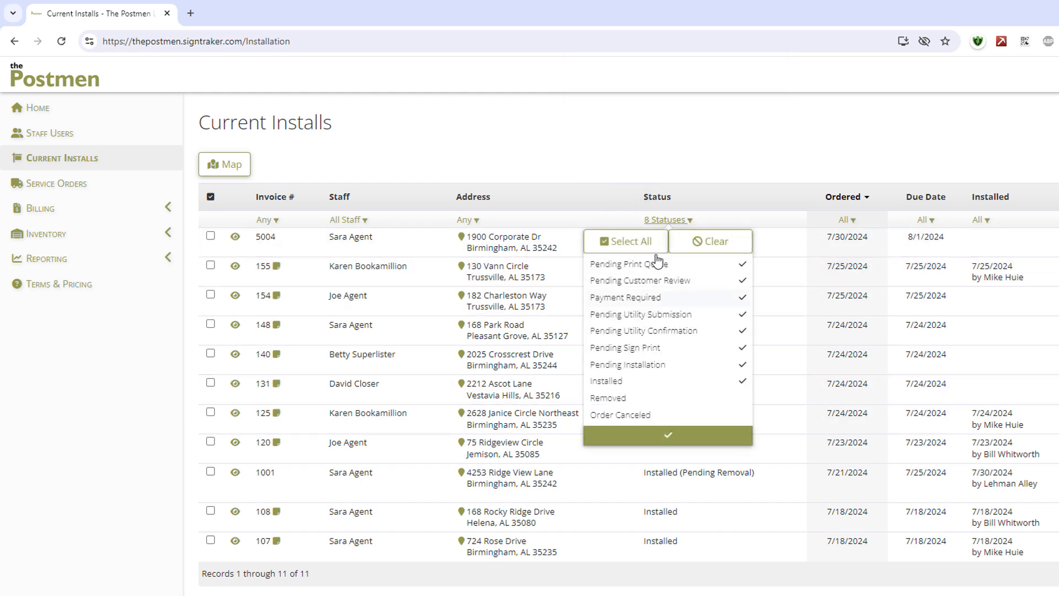
left_click(559, 131)
Step: Select all current installs and show their locations on the map
left_click(210, 196)
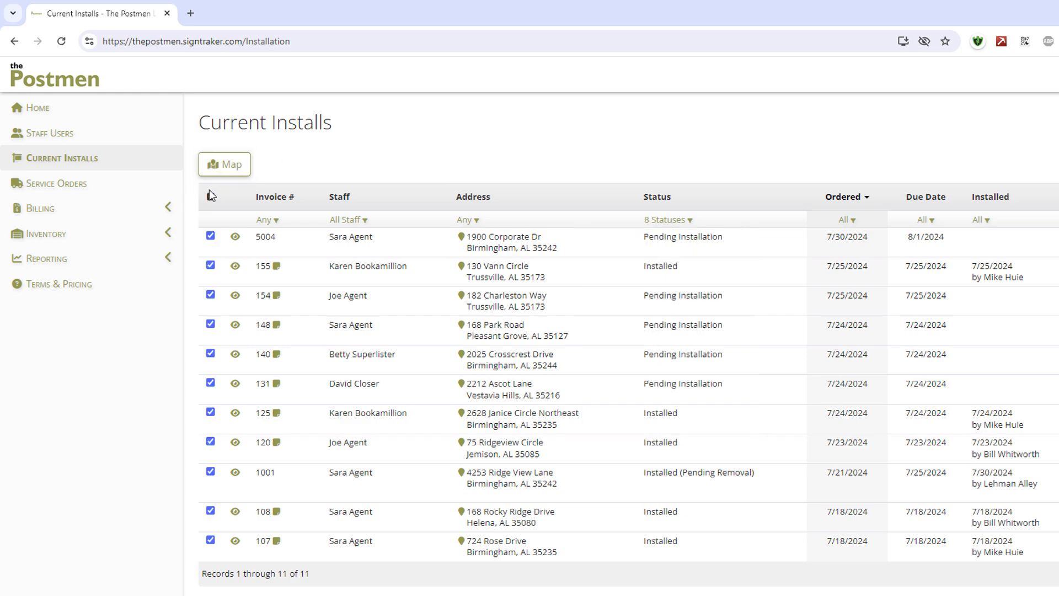
left_click(224, 164)
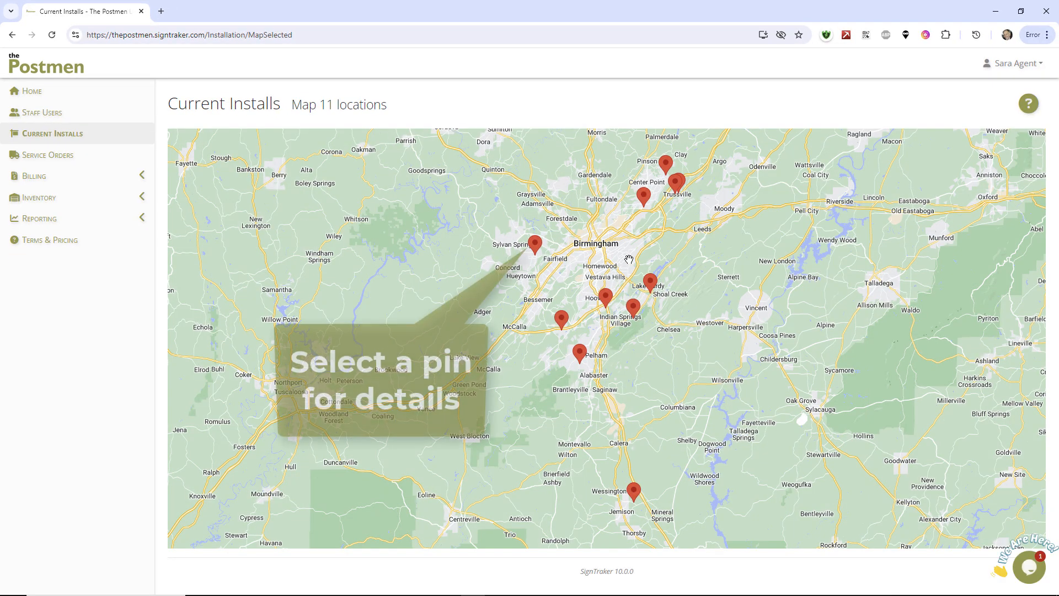
Step: View the service orders list and the invoice history under billing
left_click(74, 156)
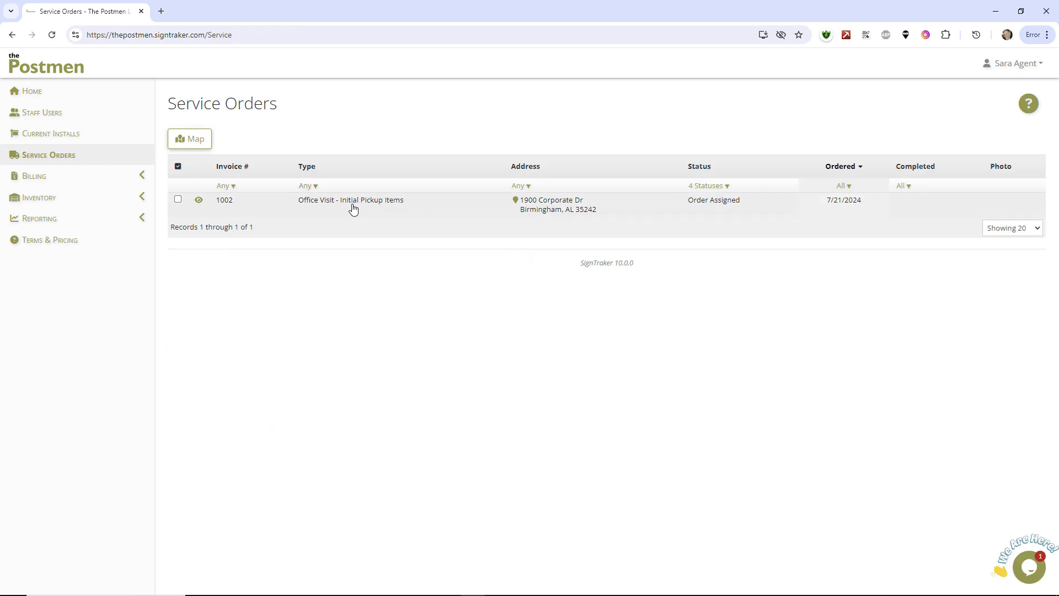
left_click(130, 176)
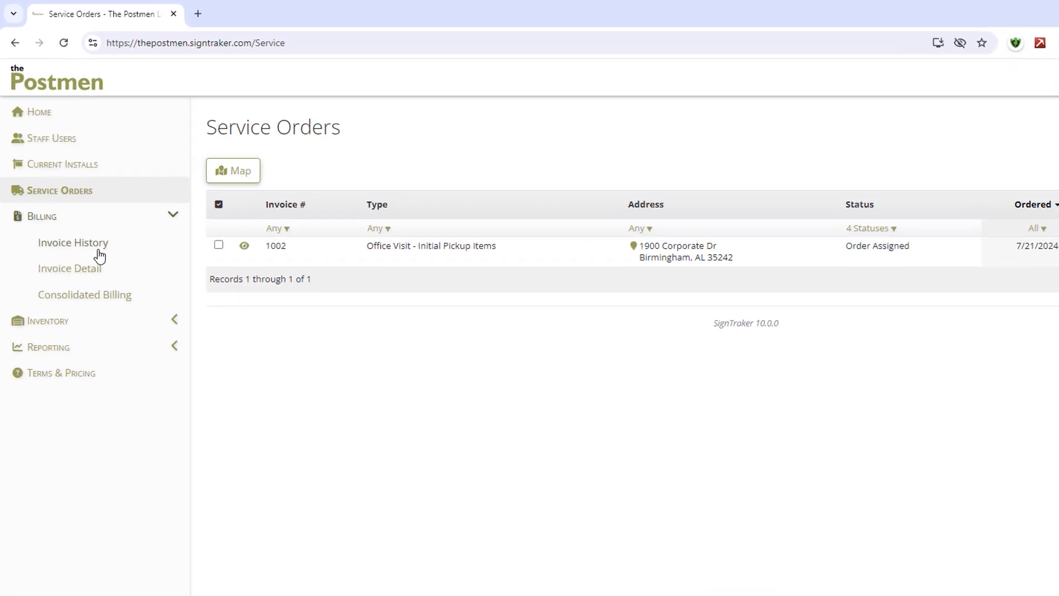
left_click(94, 258)
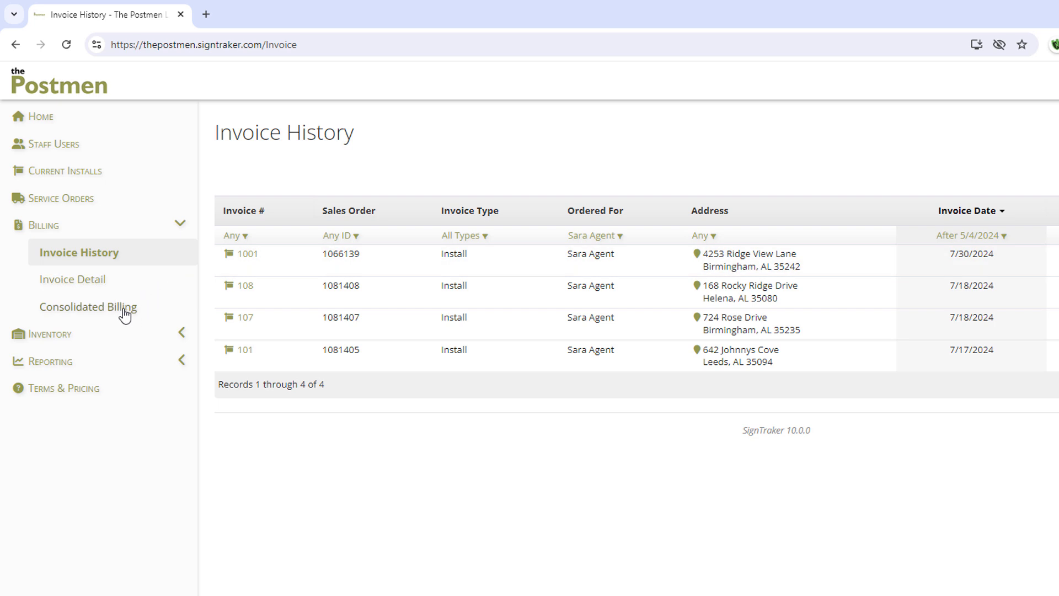
Step: Open the sign inventory and view the individual items of the 24" x 24" panel P100007
left_click(65, 337)
left_click(76, 366)
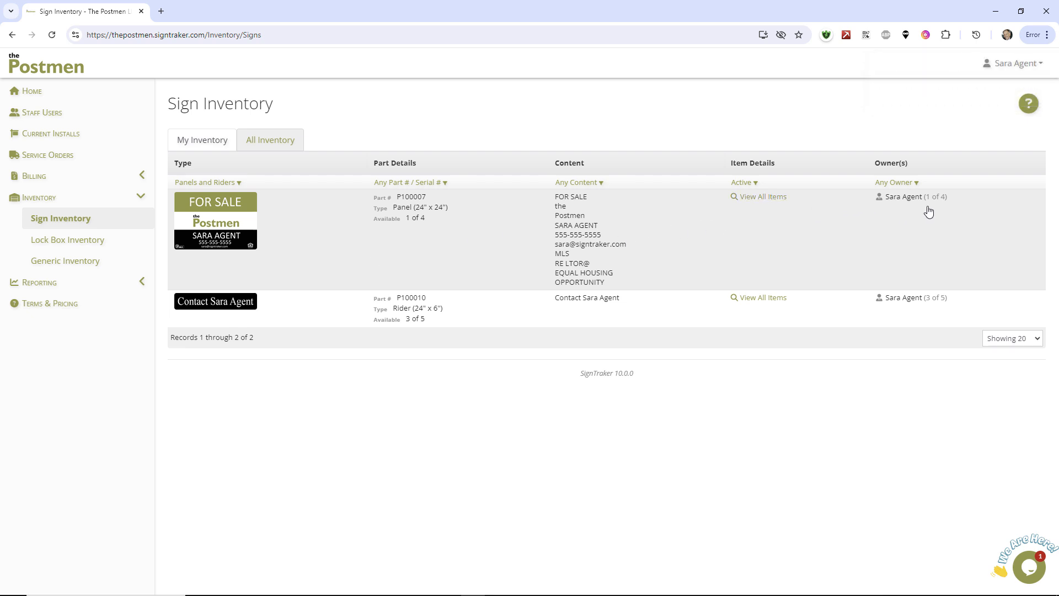
left_click(775, 202)
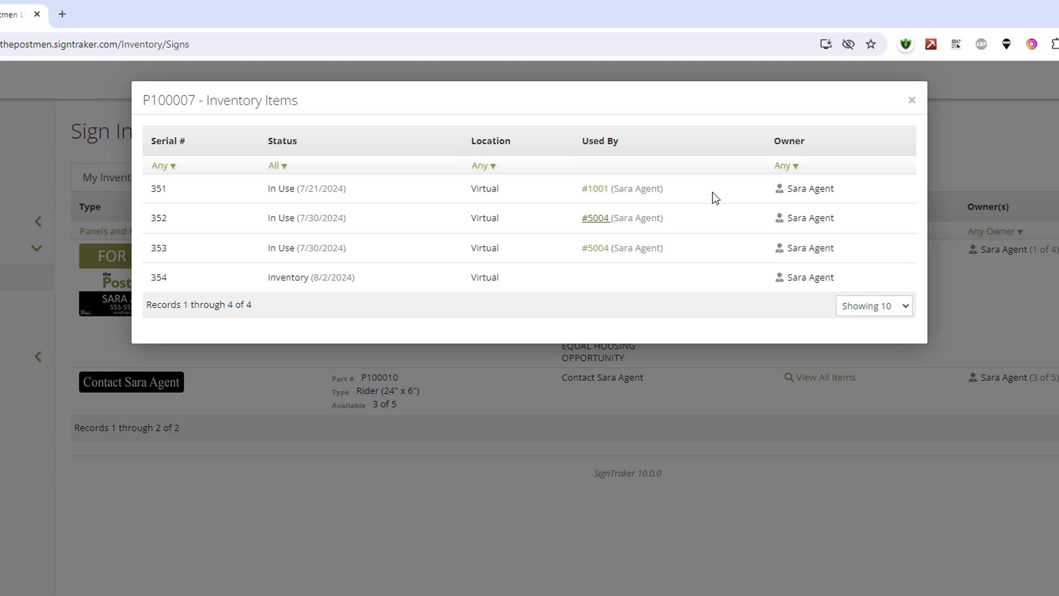
left_click(911, 100)
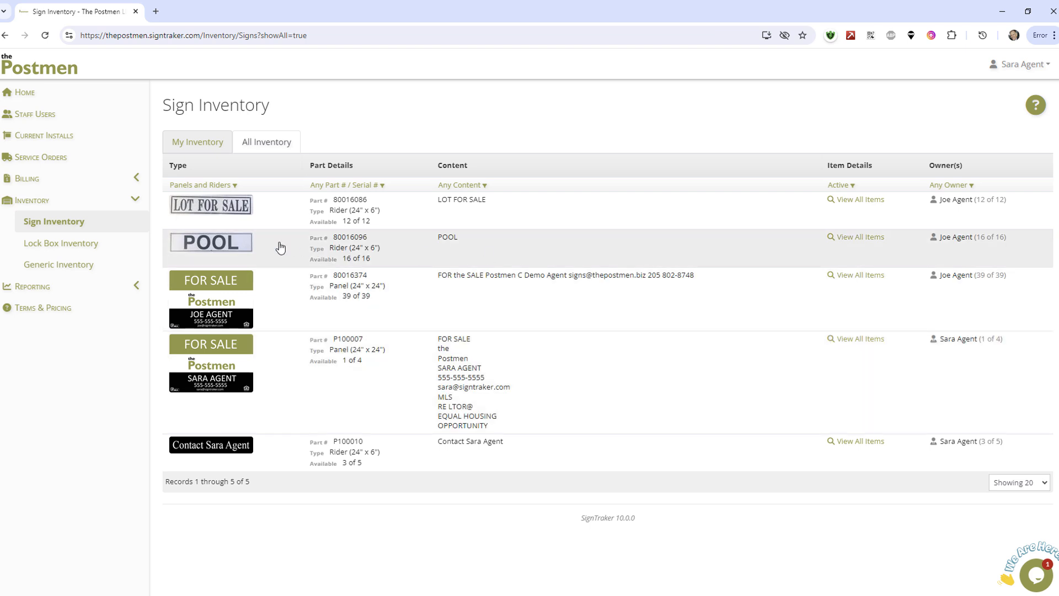
Step: Show the options available under reporting
left_click(82, 249)
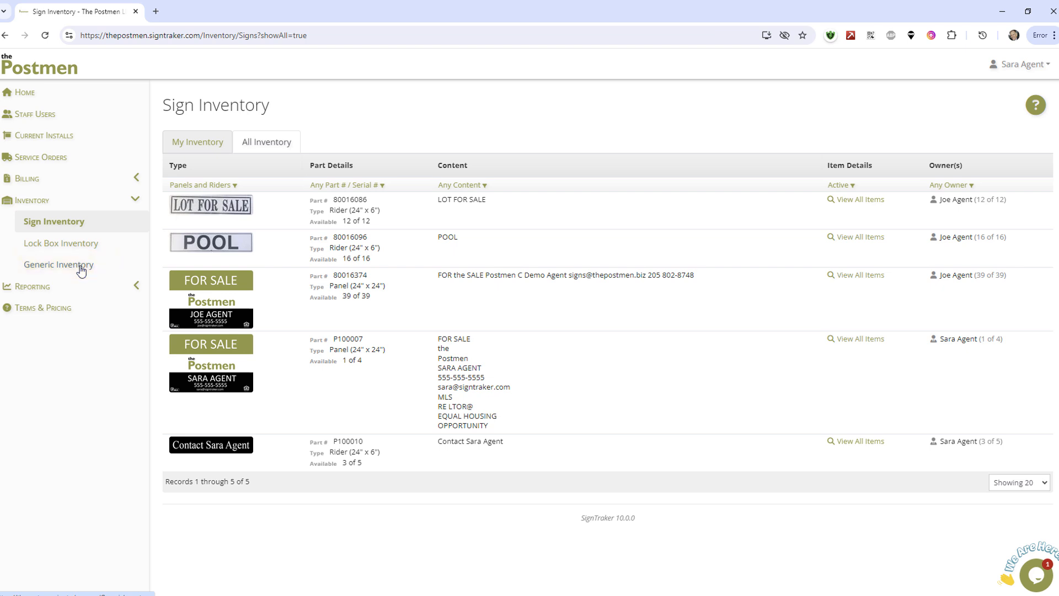
left_click(50, 286)
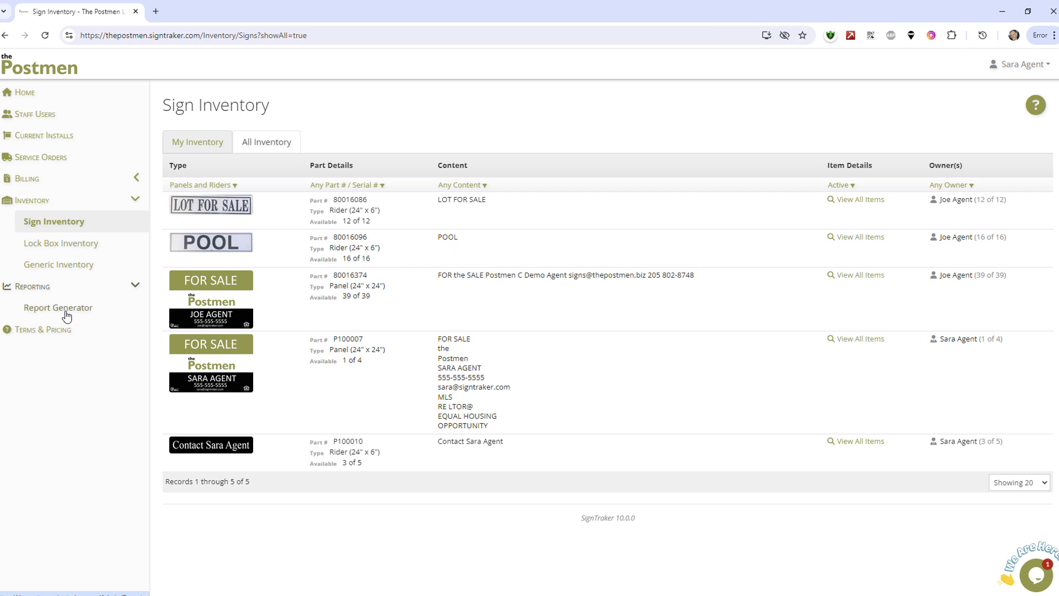
Step: Start a new sign install order from the home page and look up its address, choosing the first suggested match in Birmingham, AL
left_click(25, 92)
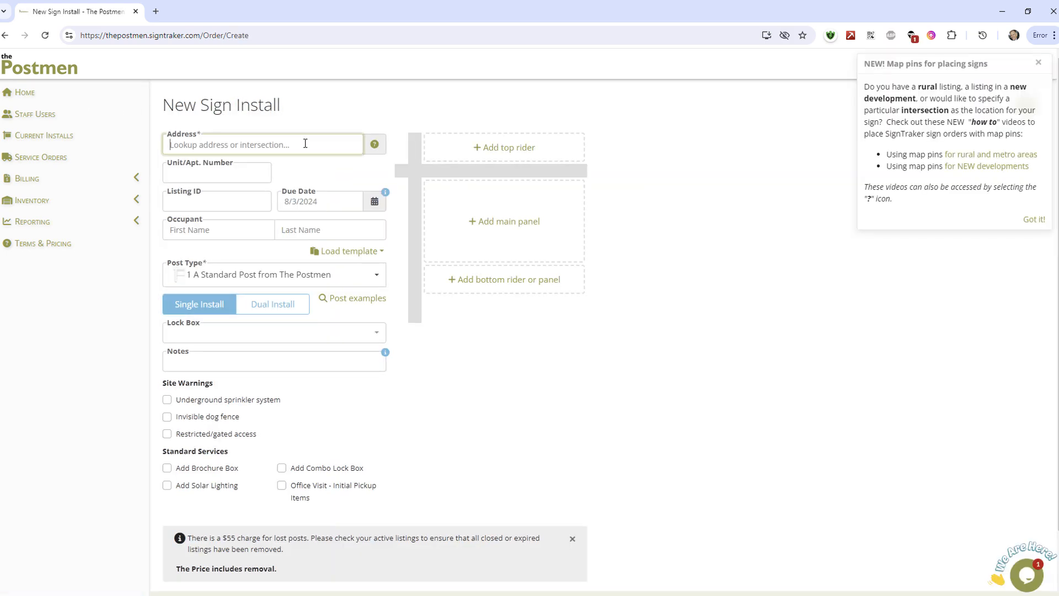
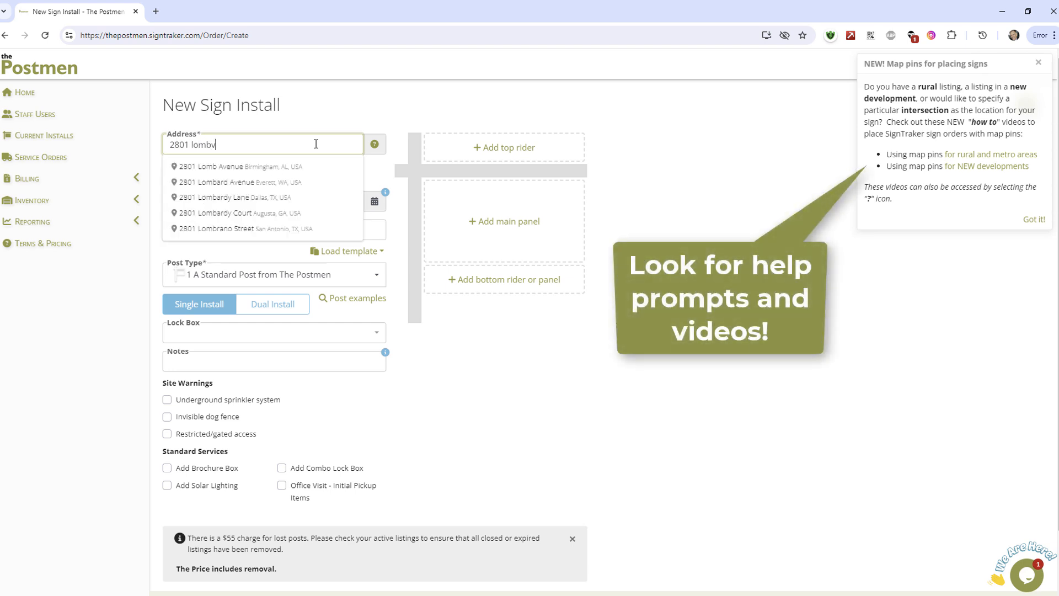
left_click(220, 166)
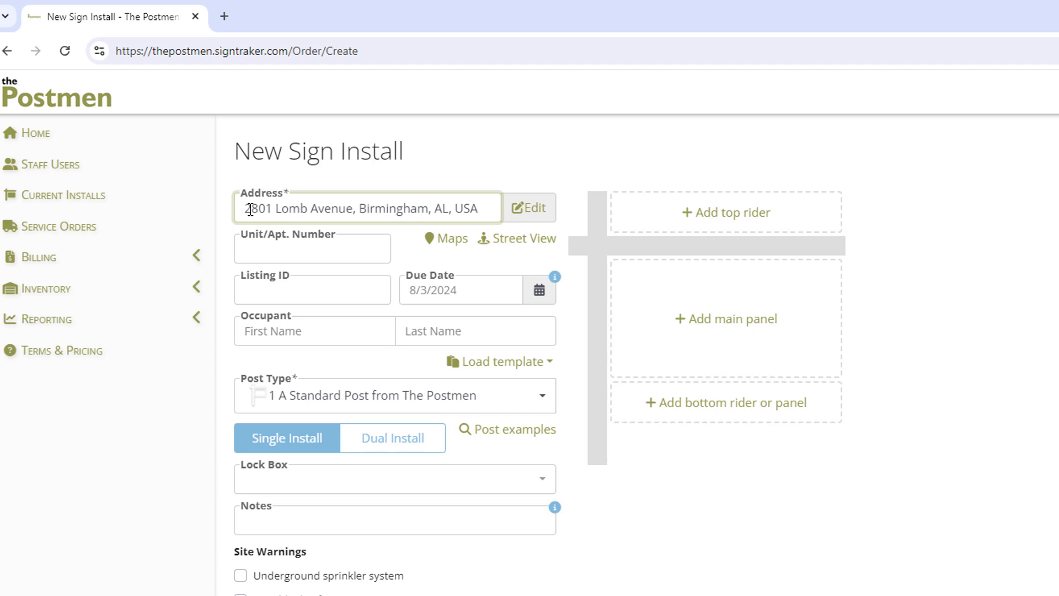
Step: Try removing the house number from the install address and open the address for manual editing
left_click_drag(276, 208, 231, 208)
key("BackSpace")
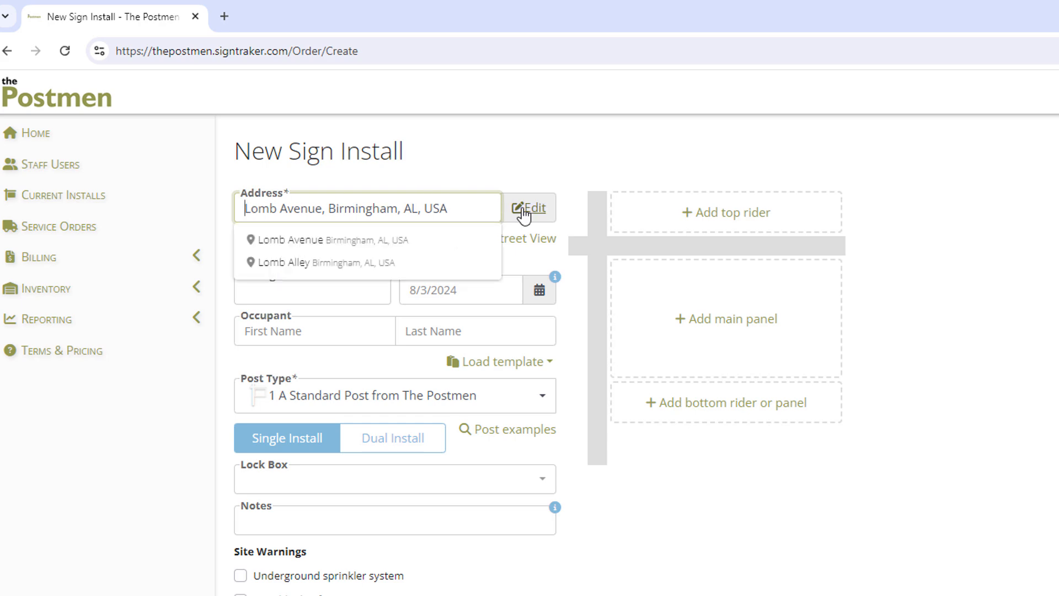
left_click(523, 212)
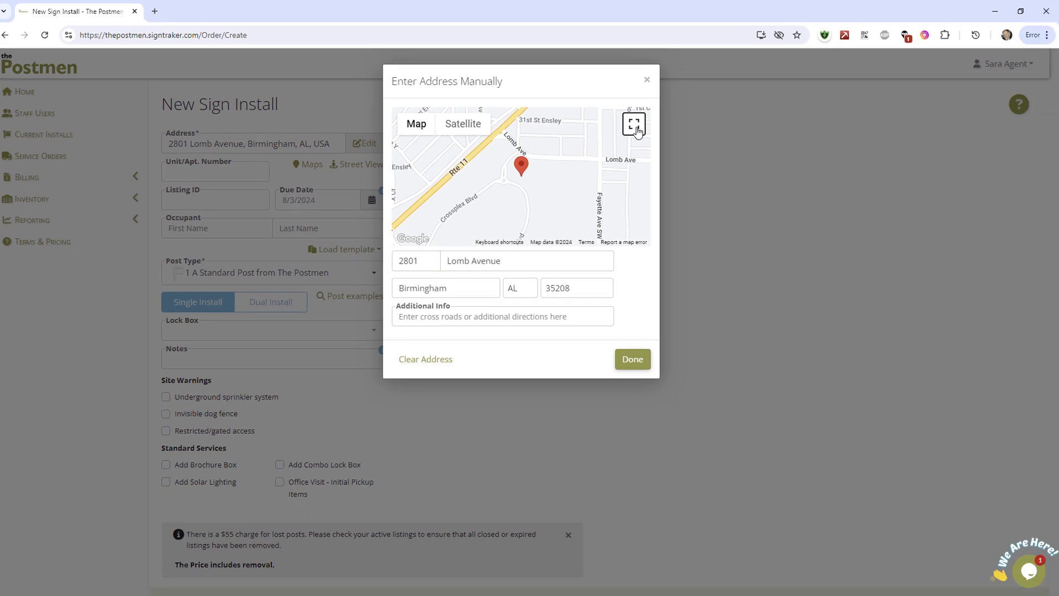
Step: Show the address map full screen in satellite view and move the pin beside the roundabout at the southwest end of Crossplex Blvd
left_click(634, 125)
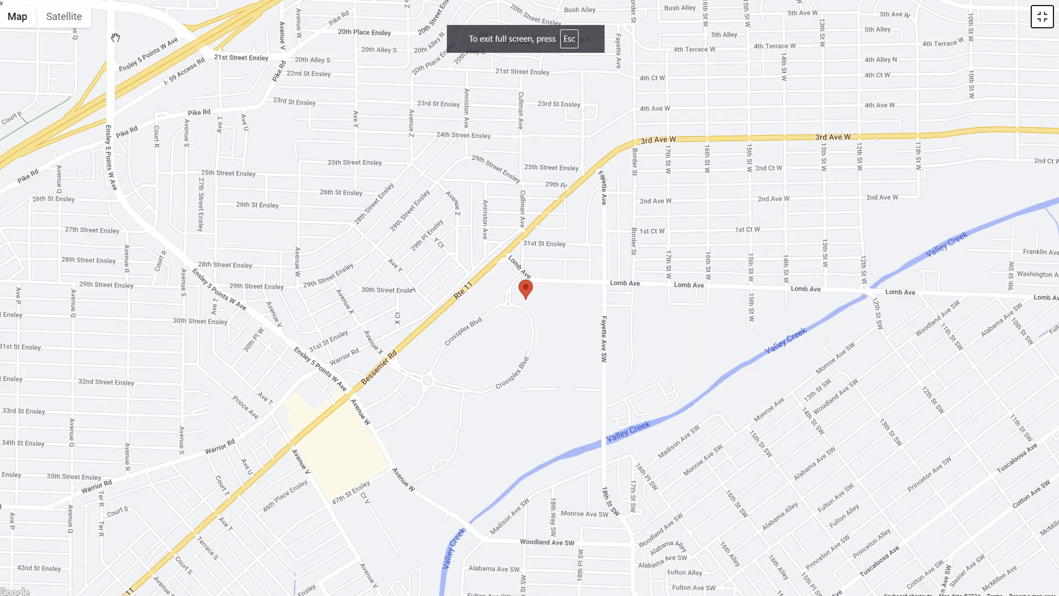
left_click(64, 16)
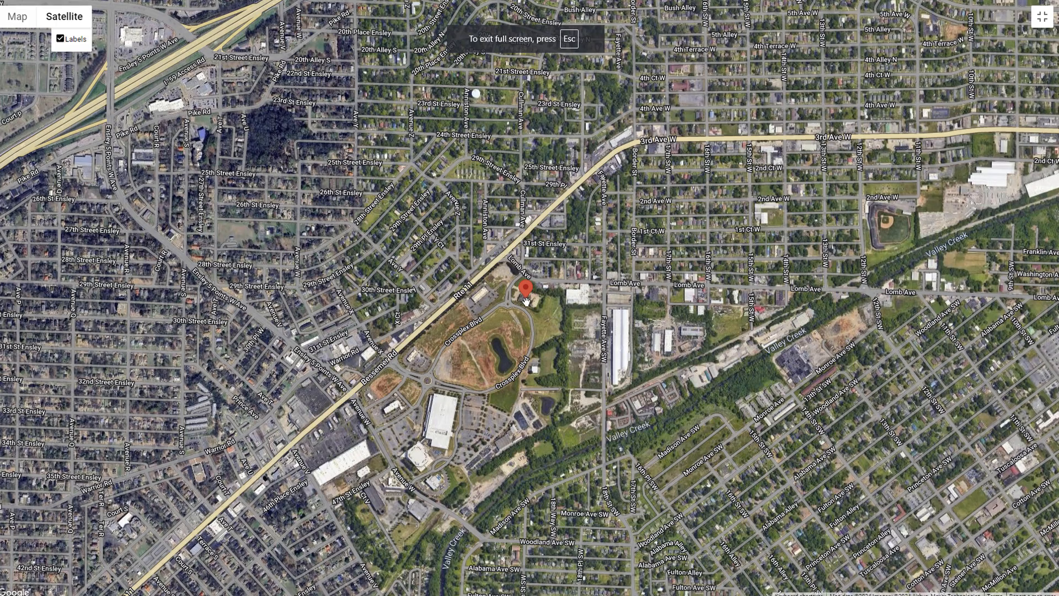
scroll(518, 300, "up", 2)
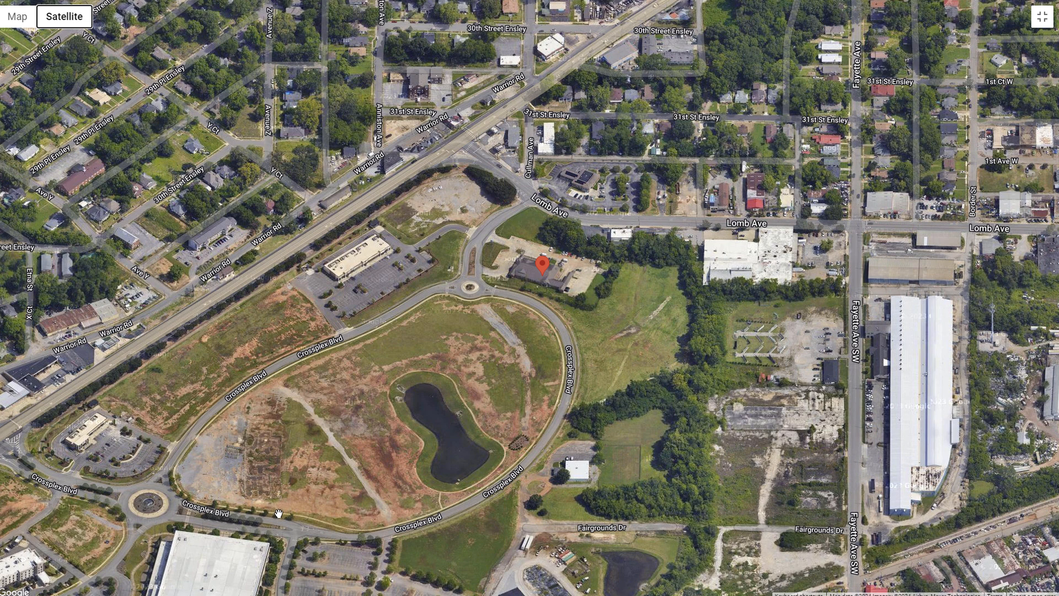
mouse_move(544, 279)
left_mouse_down()
mouse_move(534, 272)
mouse_move(361, 393)
mouse_move(183, 476)
left_mouse_up()
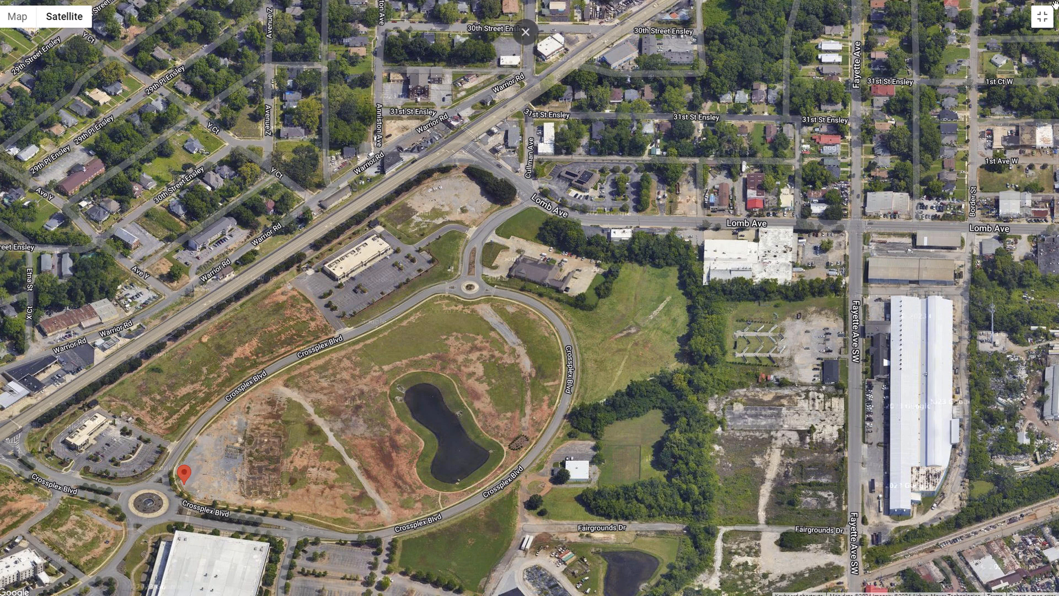
Step: Exit the full-screen satellite map and return to the new sign install form
left_click(1042, 17)
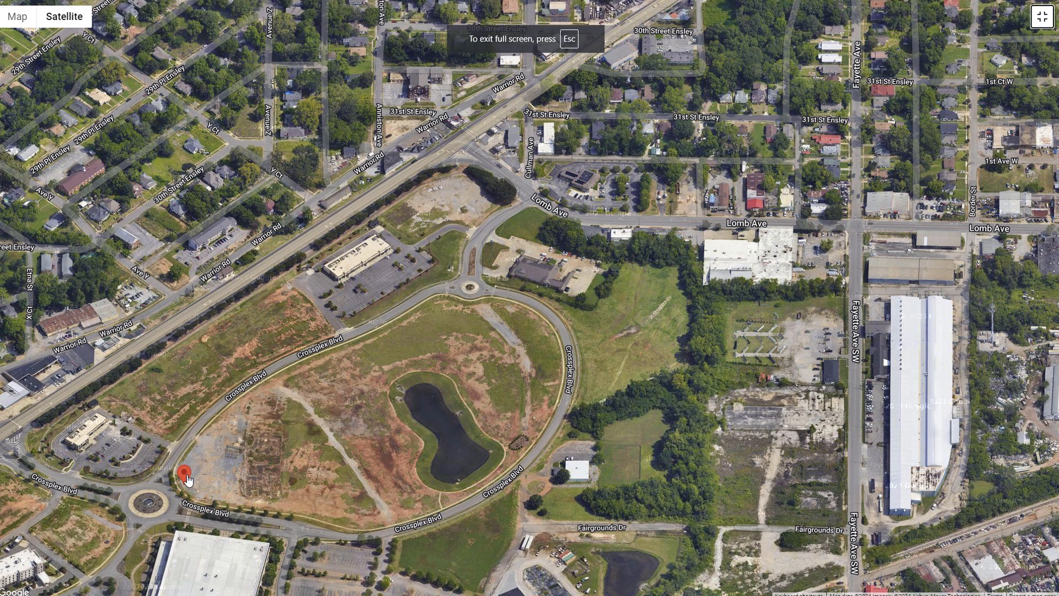
left_click(1041, 16)
left_click(646, 78)
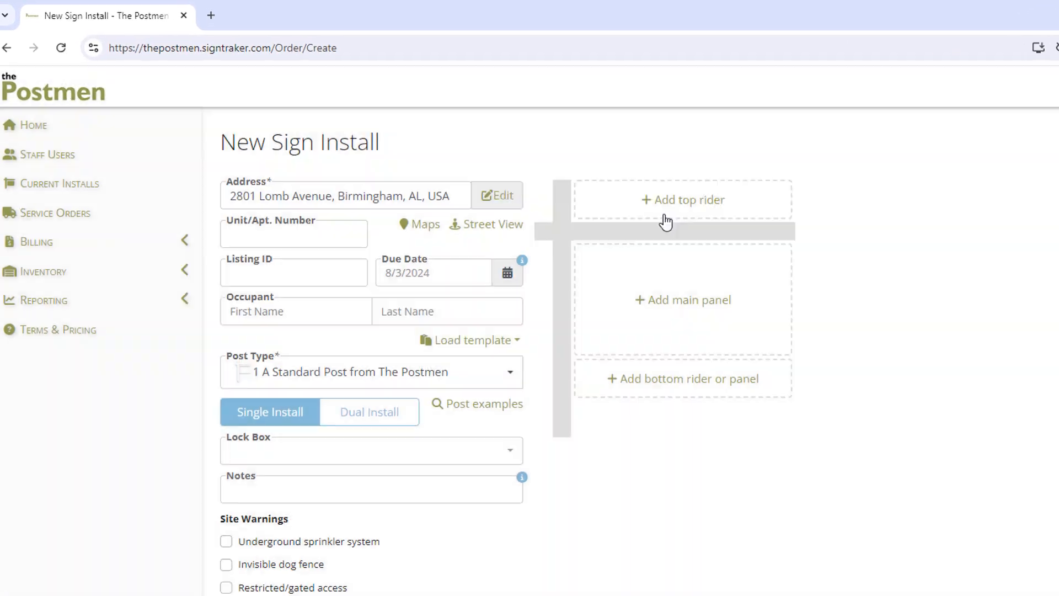
Step: Show the available post types, the due date calendar and the occupant name fields on the install form
left_click(421, 395)
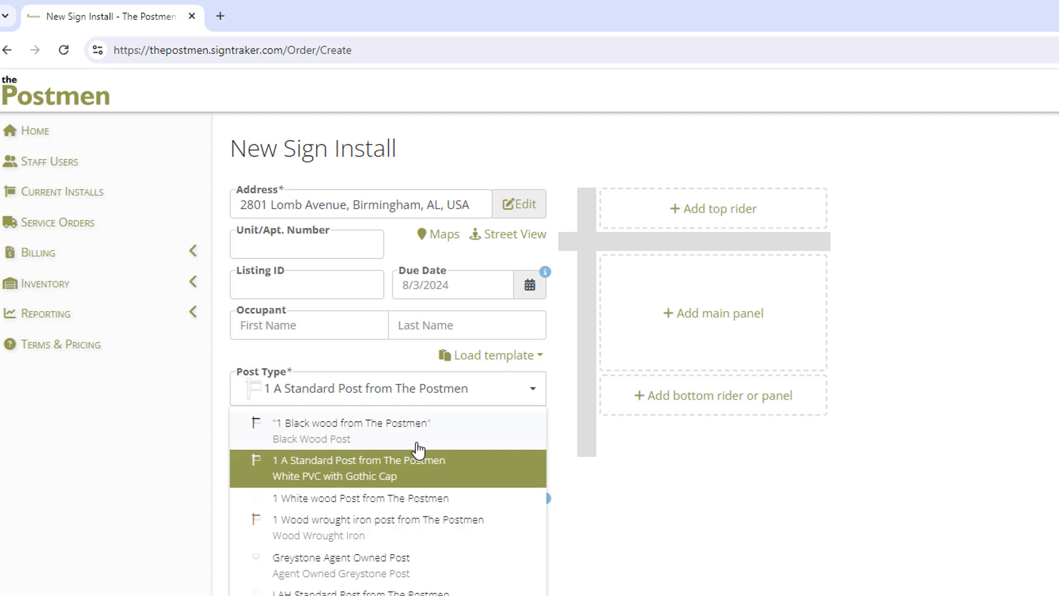
left_click(453, 396)
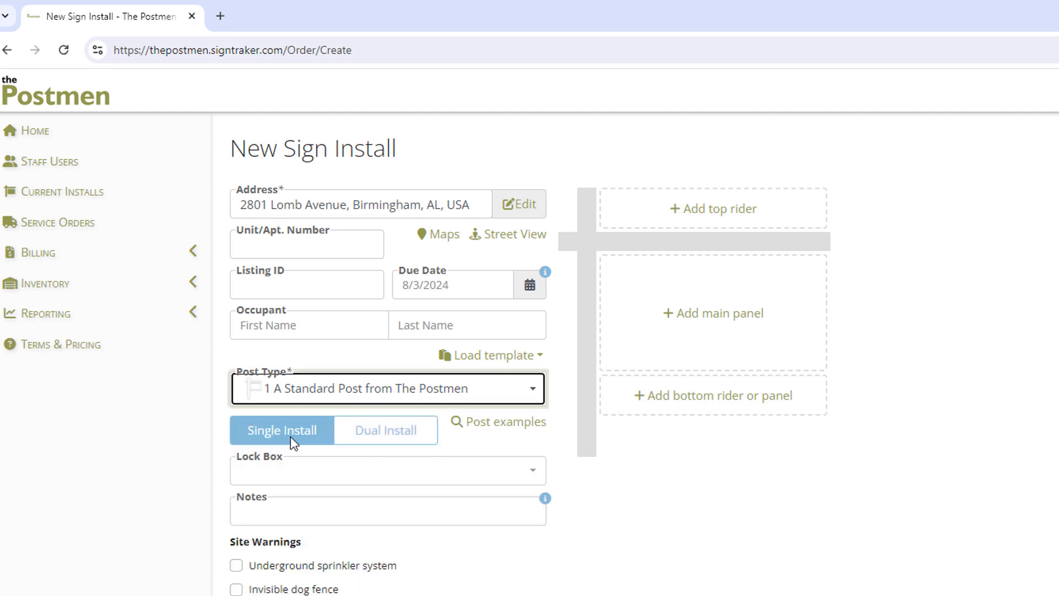
left_click(460, 293)
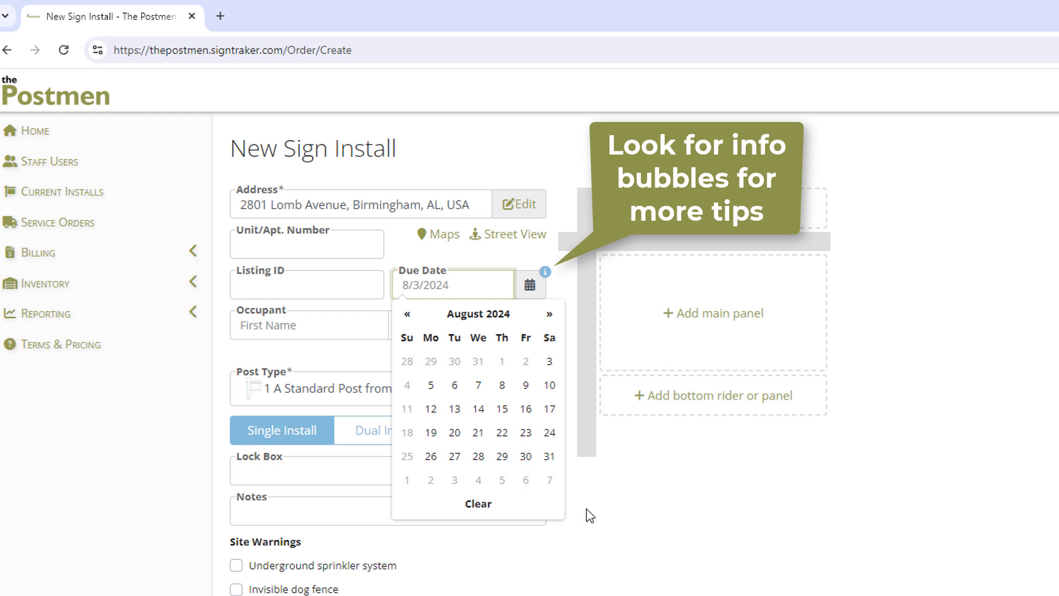
left_click(339, 328)
left_click(439, 321)
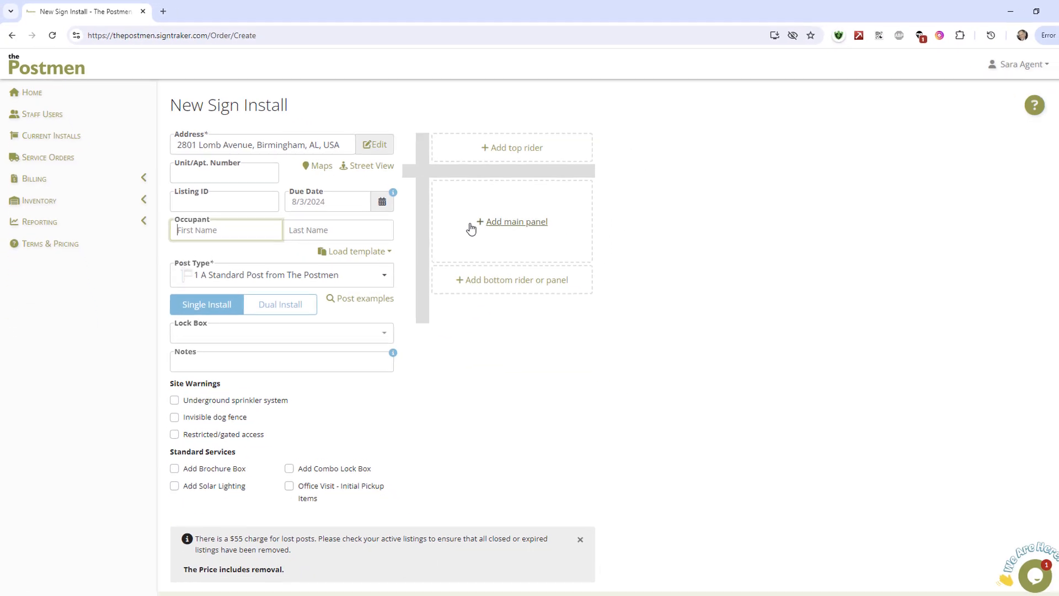
Step: Filter the main panels to only mine, add the agent's own FOR SALE panel to the post, and remove it
left_click(470, 226)
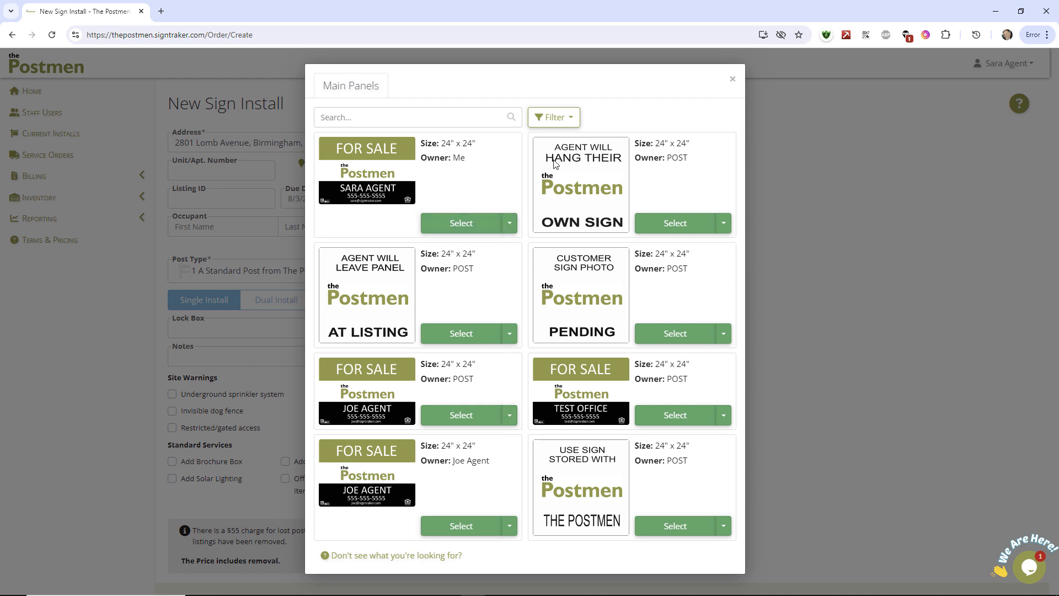
left_click(577, 124)
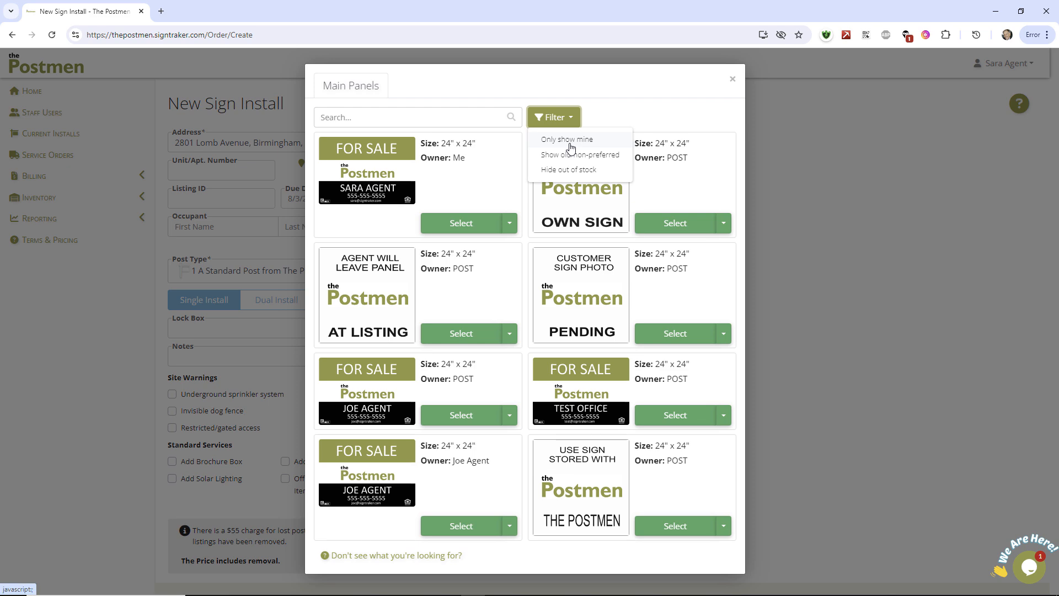
left_click(568, 141)
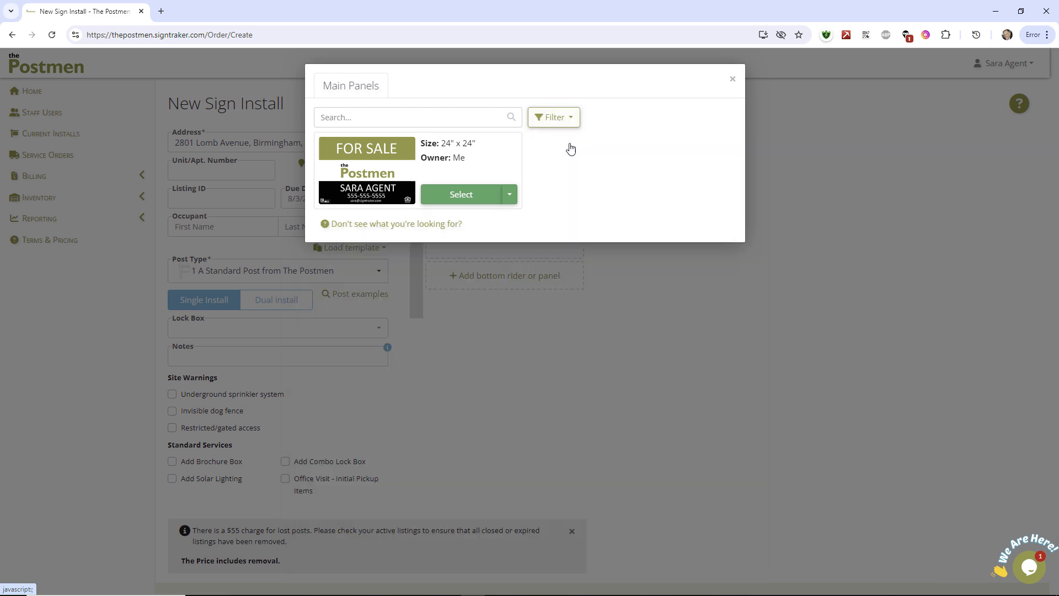
left_click(473, 202)
left_click(552, 188)
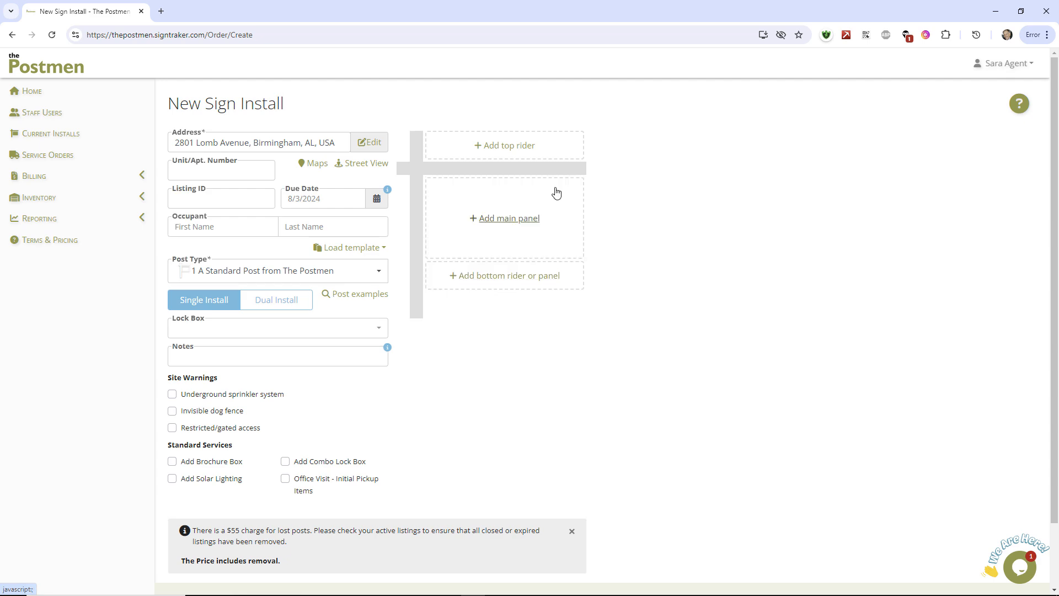
Step: Show everyone's main panels, add the AGENT WILL HANG THEIR OWN SIGN panel to the post, and remove it
left_click(528, 215)
left_click(550, 120)
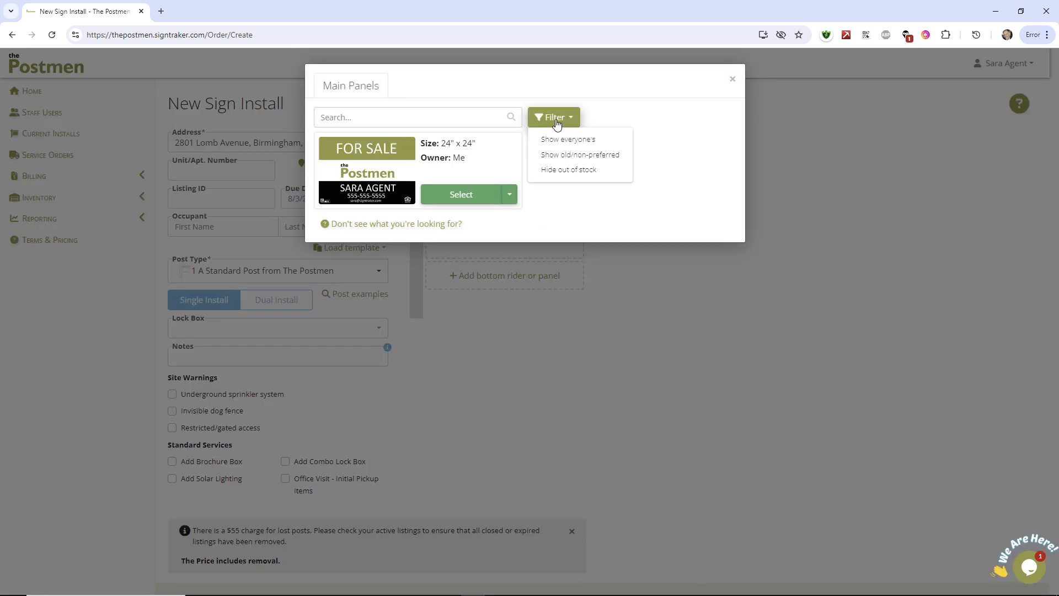
left_click(547, 138)
left_click(677, 222)
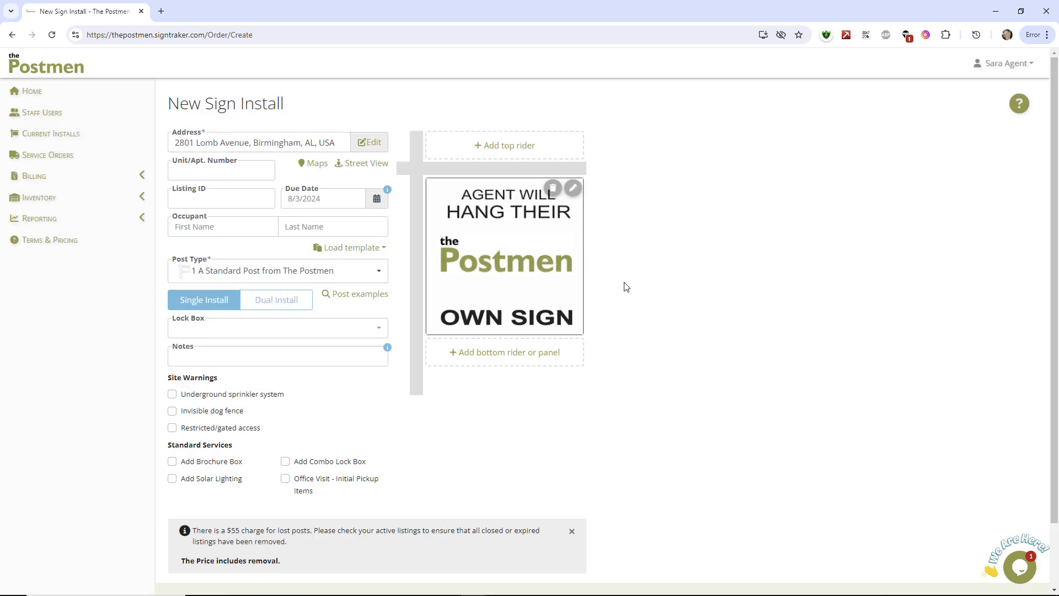
left_click(550, 188)
Step: Fit the post with the agent's own FOR SALE main panel, the LOT FOR SALE top rider and the agent's contact rider below
left_click(500, 218)
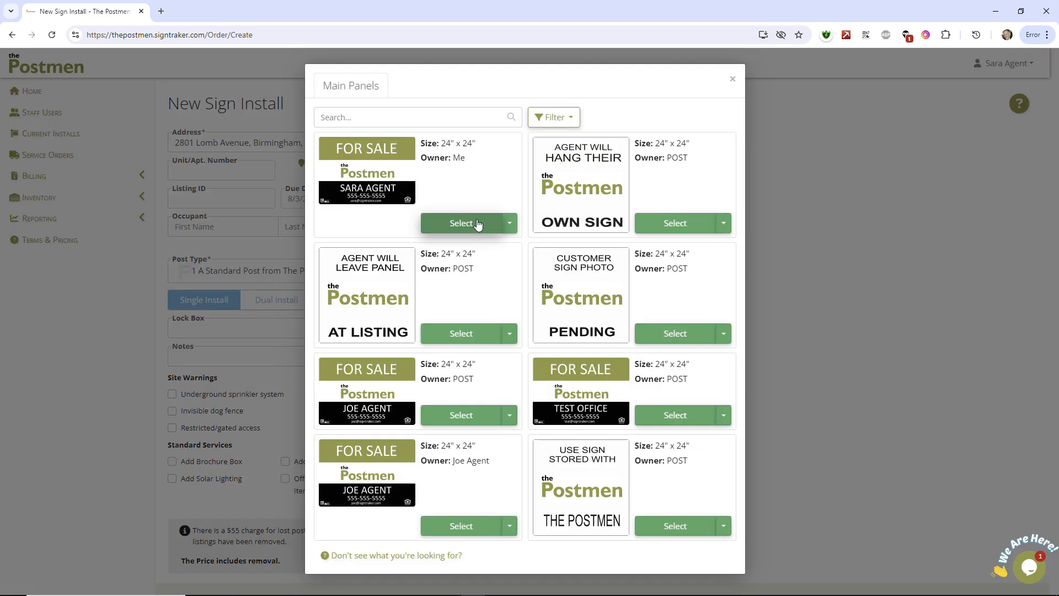
left_click(471, 226)
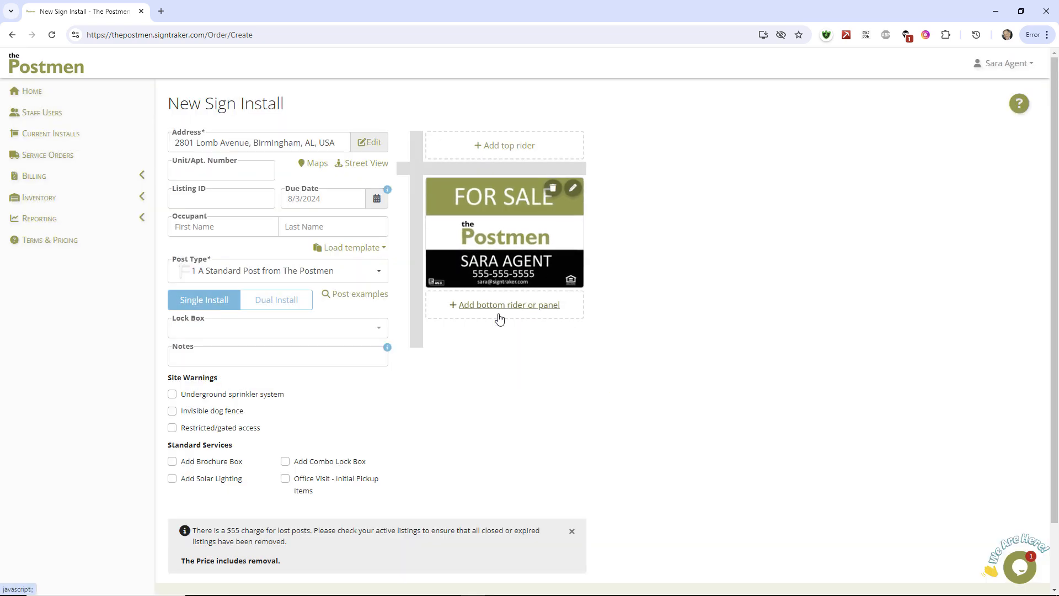
left_click(508, 147)
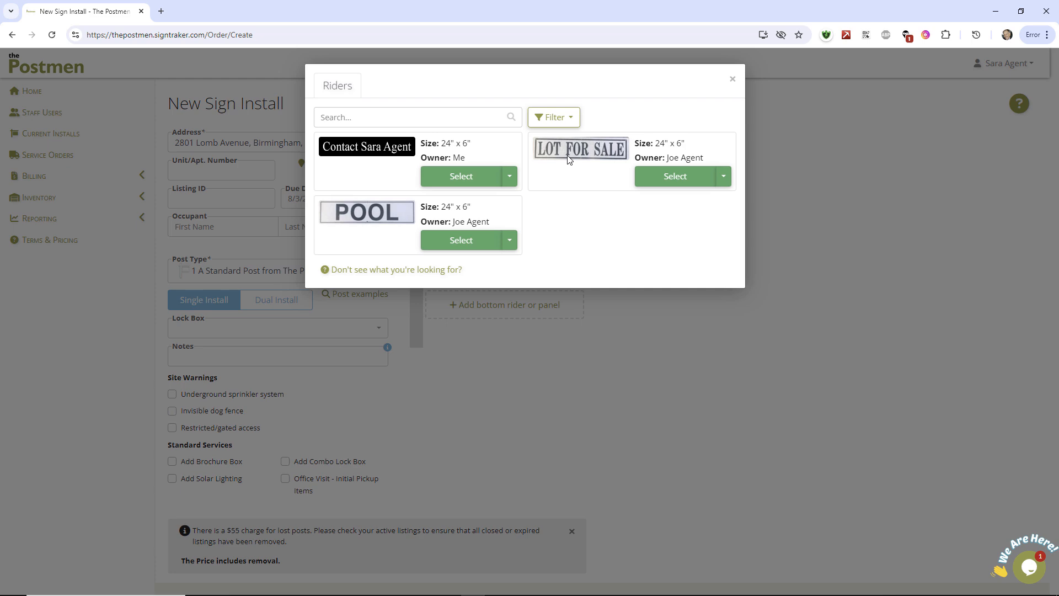
left_click(686, 176)
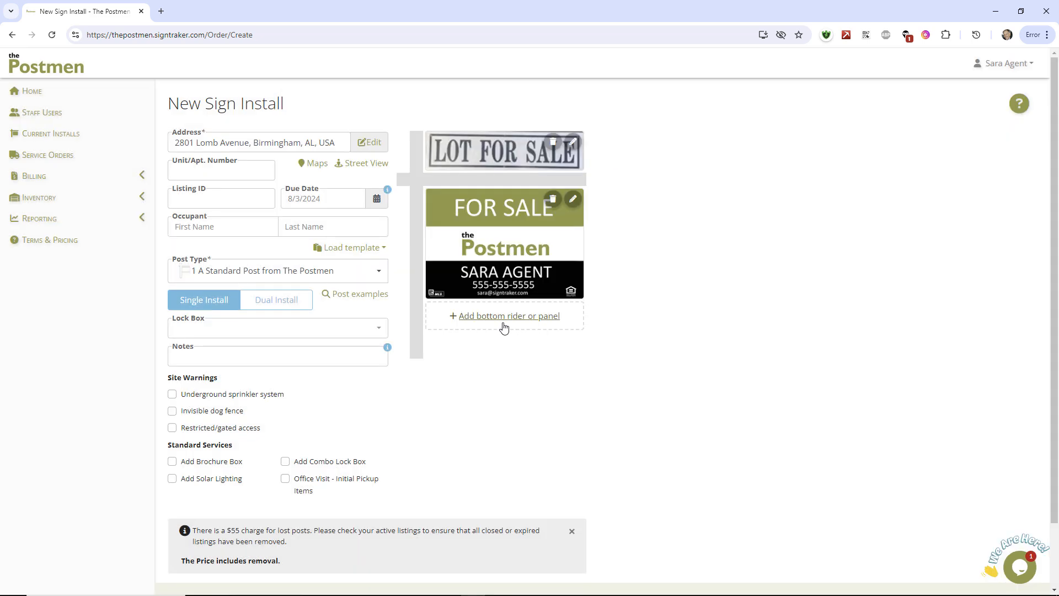
left_click(504, 320)
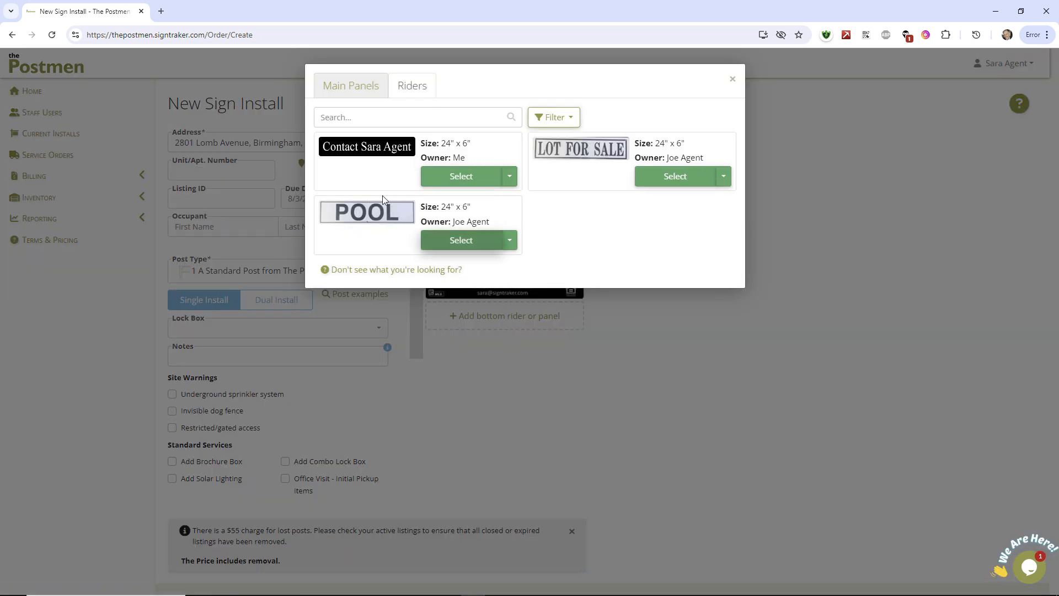
left_click(461, 175)
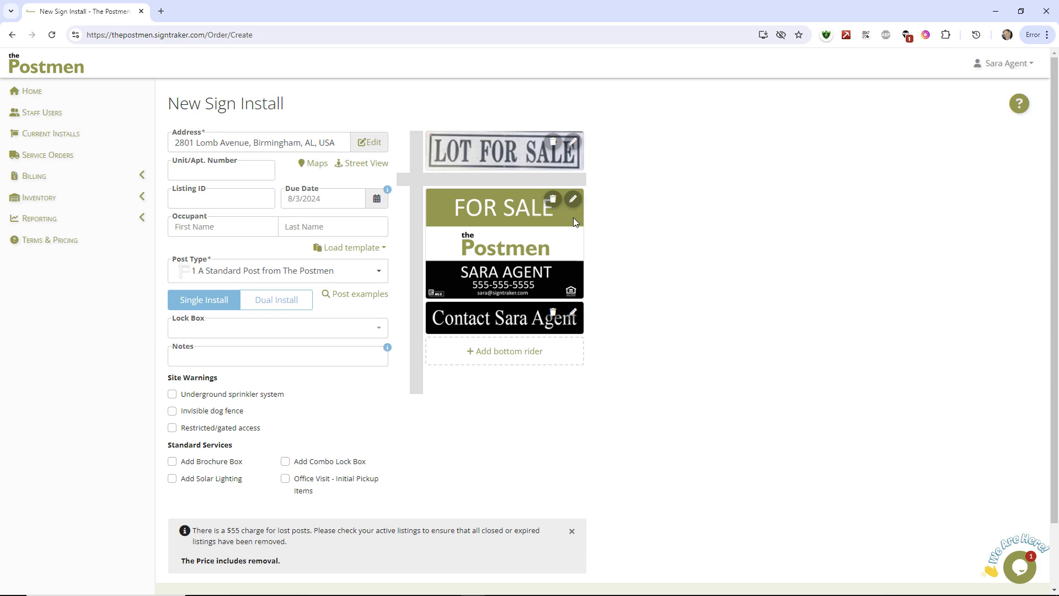
Step: Save the sign configuration as a favorite template named std sign and make it the default post type
scroll(639, 219, "down", 2)
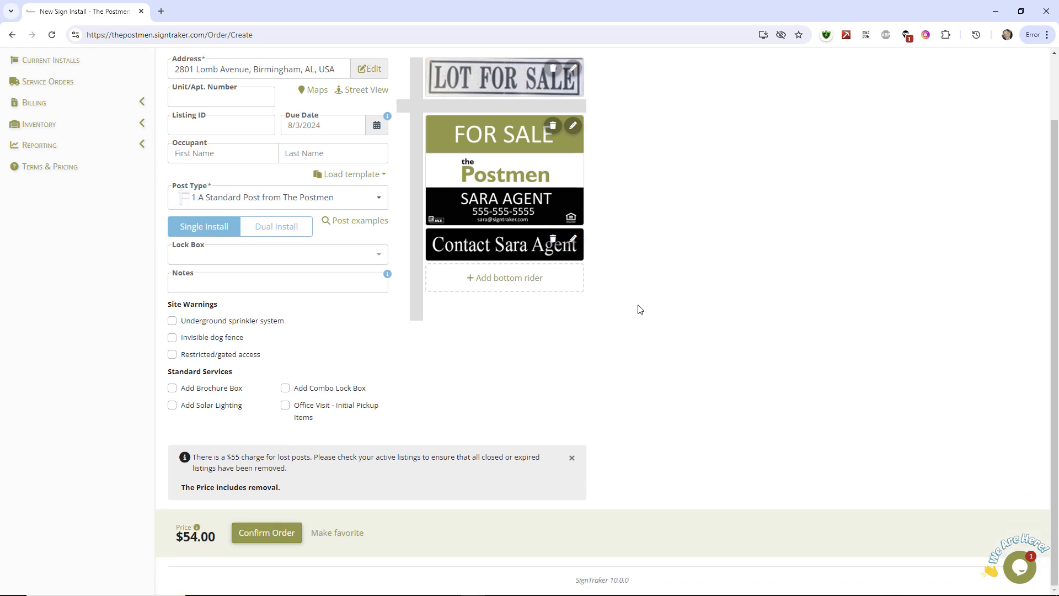
left_click(338, 534)
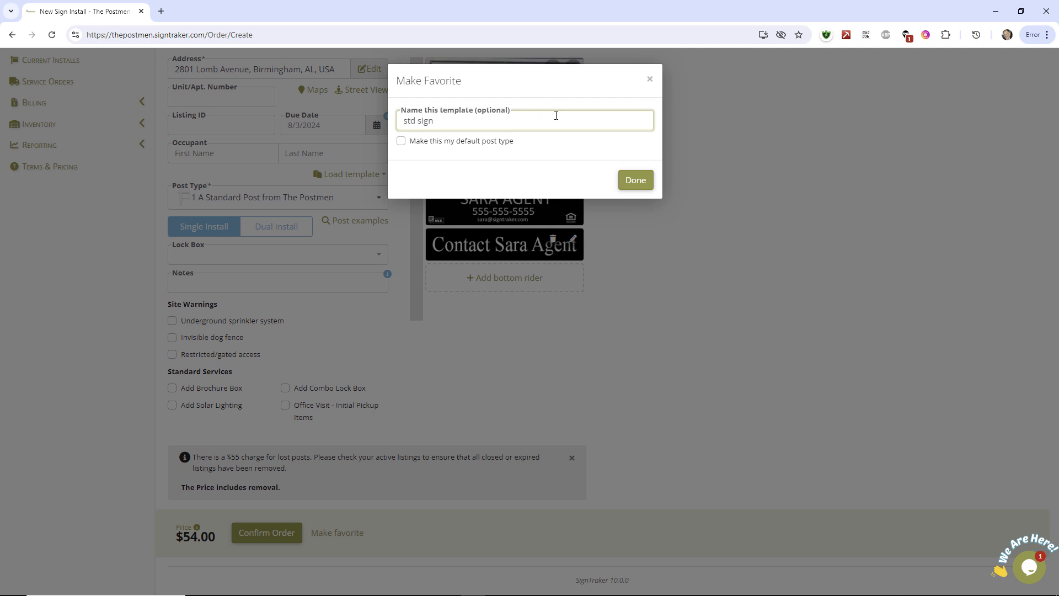
left_click(401, 141)
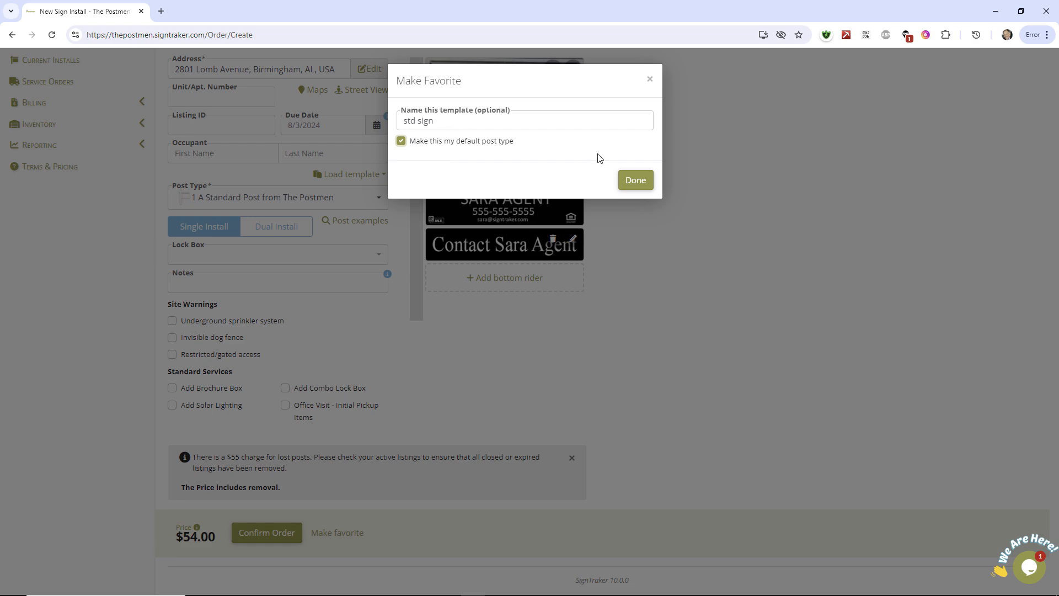
left_click(634, 180)
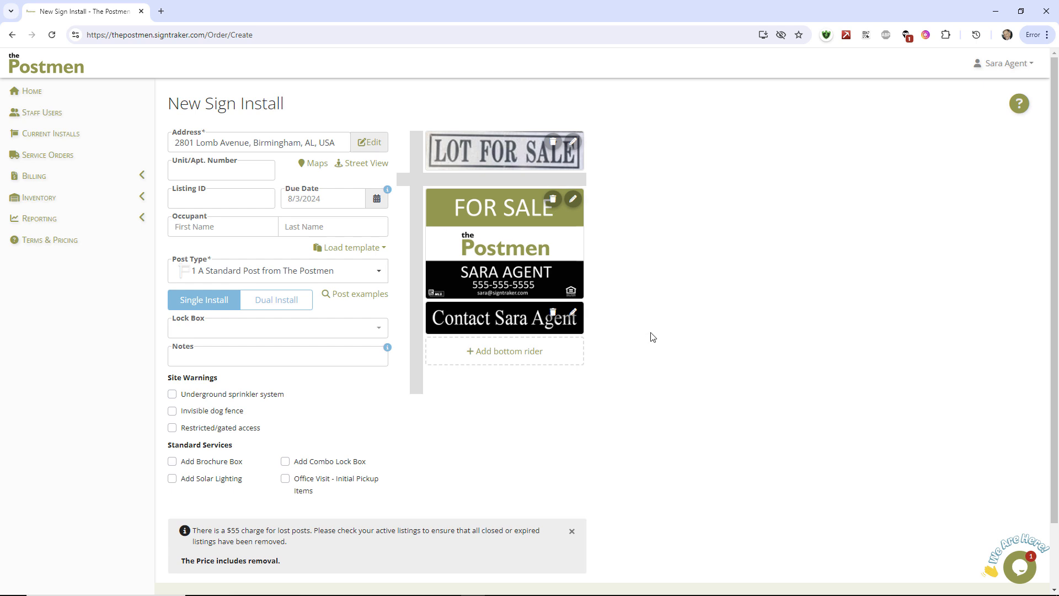
Step: Confirm the new sign install order and show the list of current installs
scroll(655, 340, "down", 2)
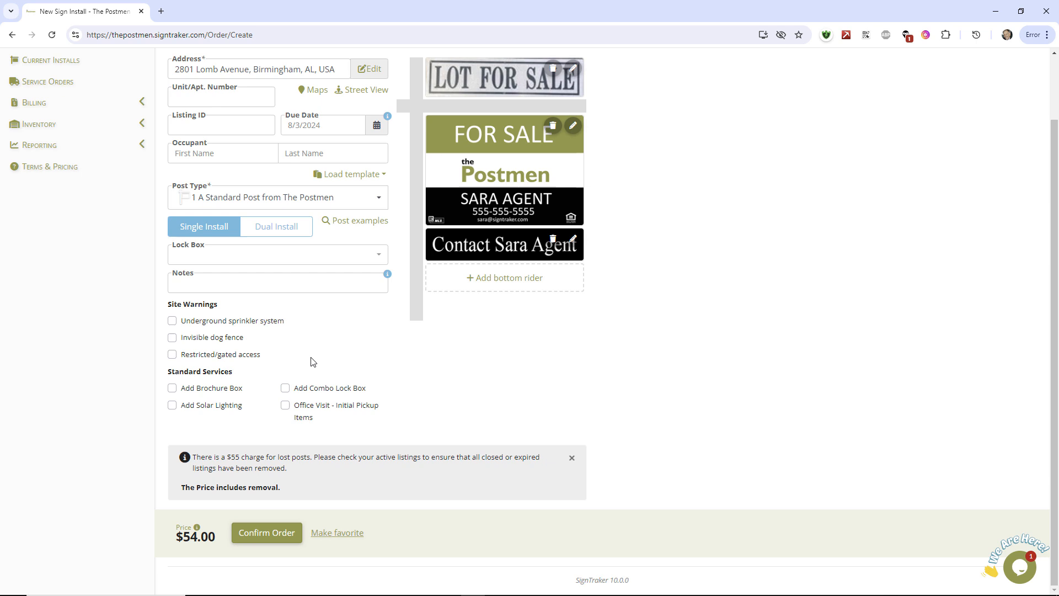
left_click(272, 531)
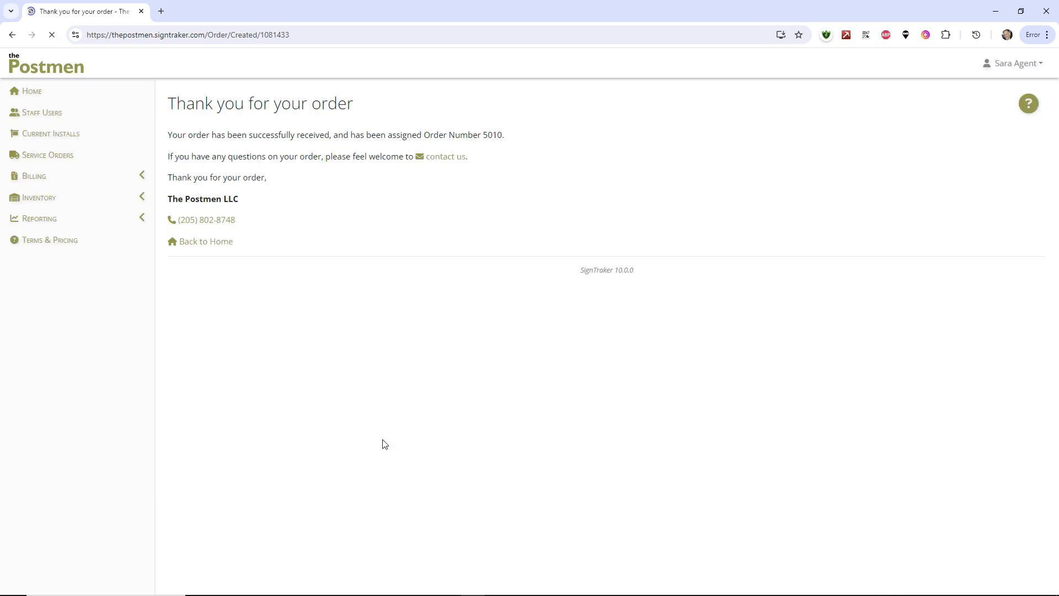
left_click(41, 134)
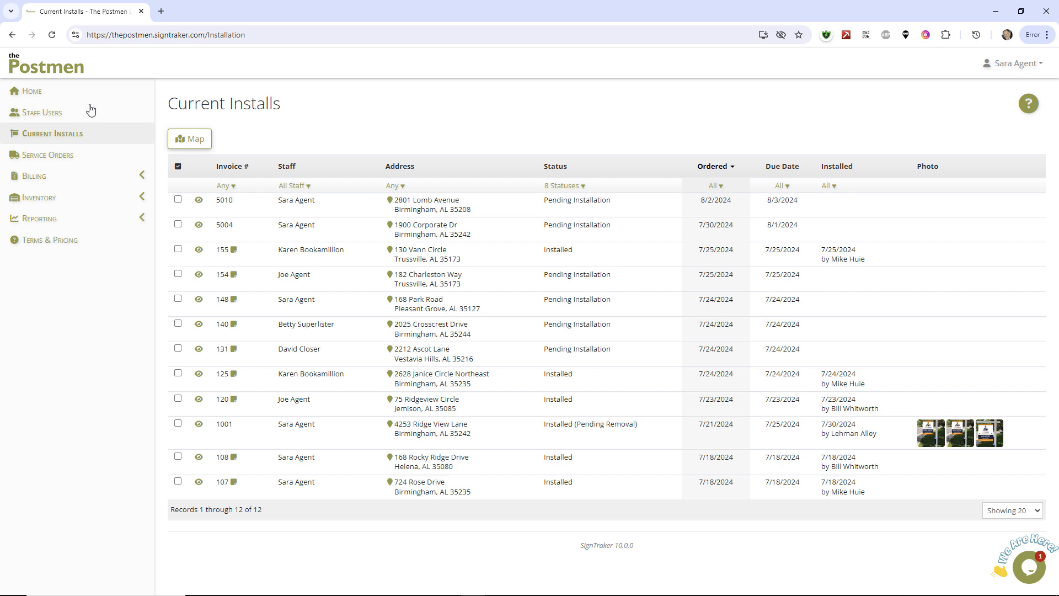
Step: Order a sign removal from the home page for the install in Jemison, AL, answering No to lockbox removal, and confirm it
left_click(32, 92)
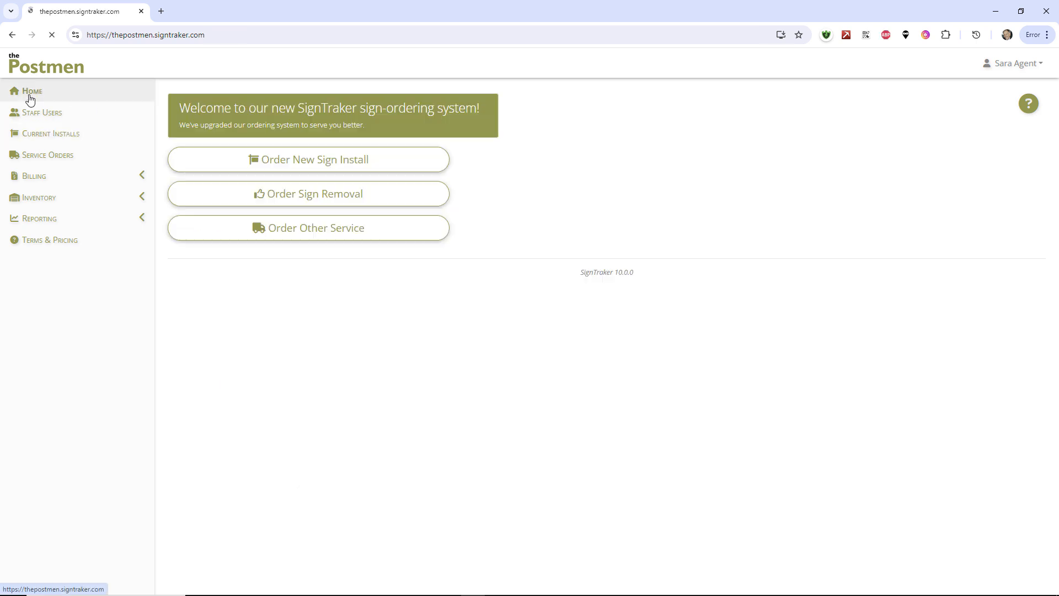
left_click(346, 192)
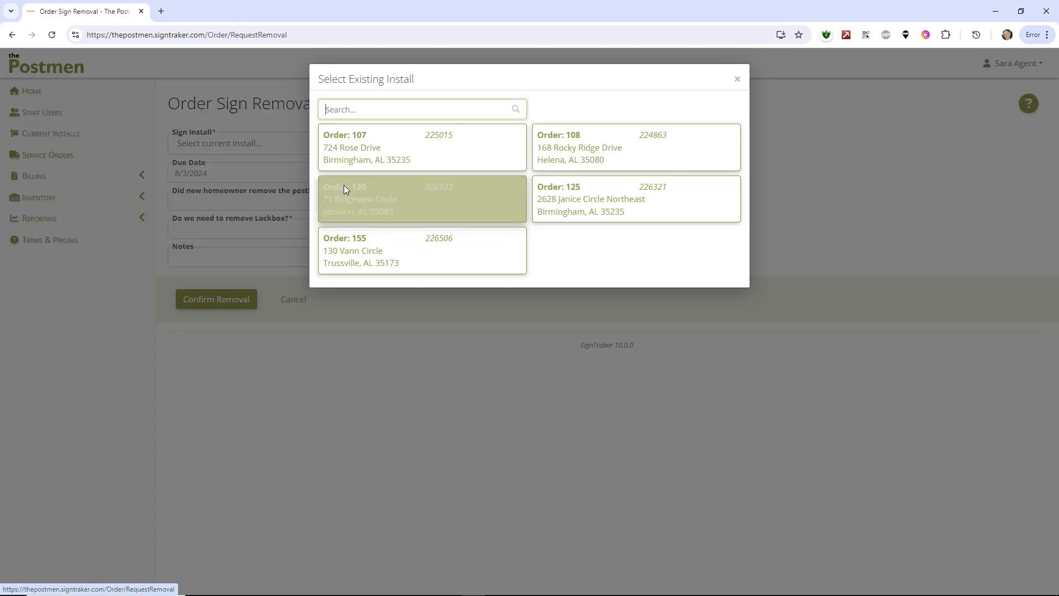
left_click(472, 207)
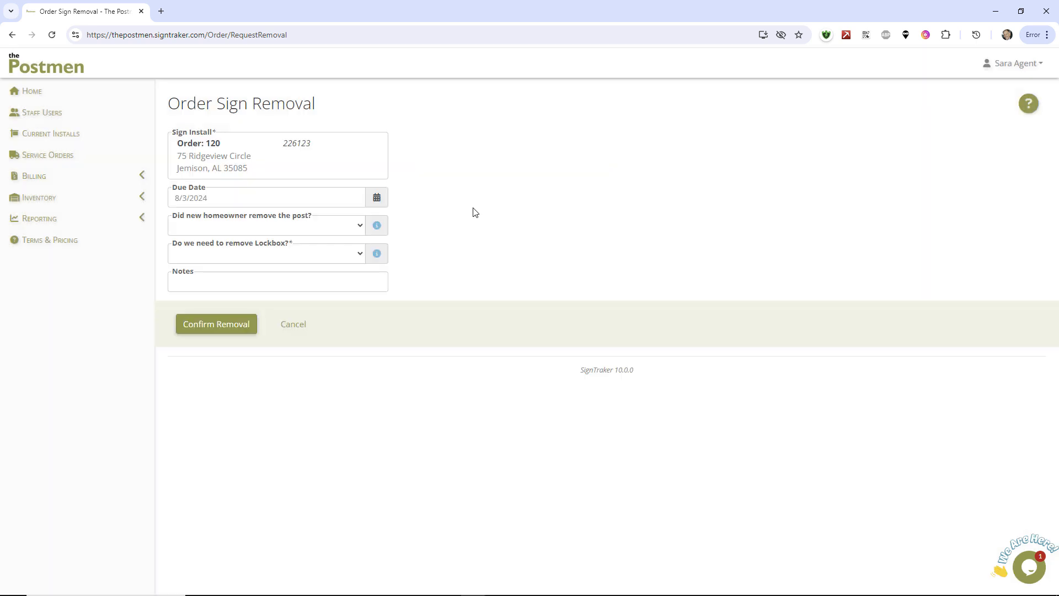
left_click(351, 255)
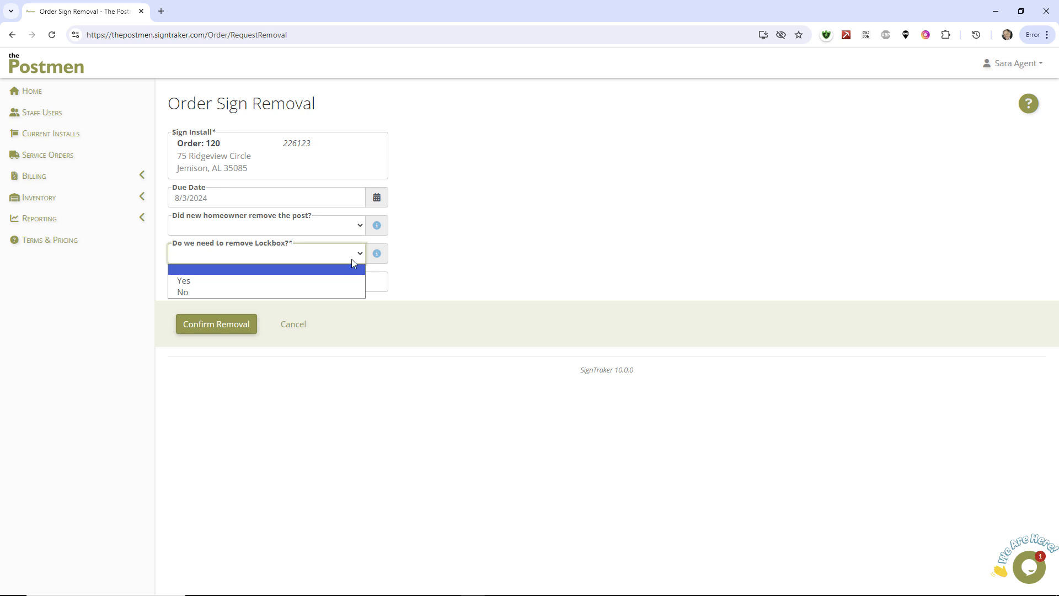
left_click(326, 292)
left_click(211, 327)
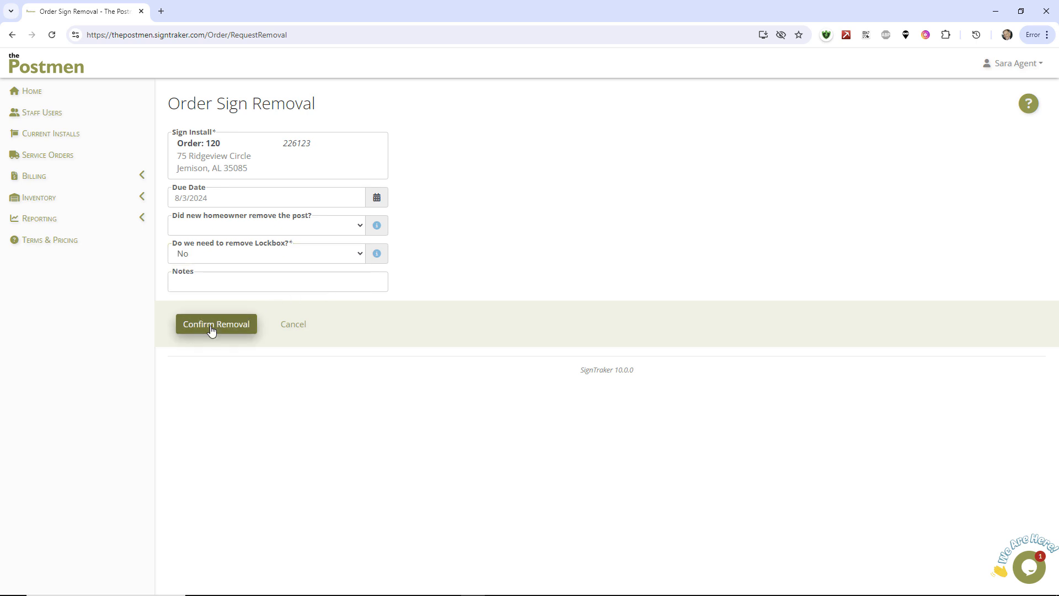
Step: Start a panel or rider change order for the install found by searching "cre", and remove its LOT FOR SALE top rider
left_click(30, 91)
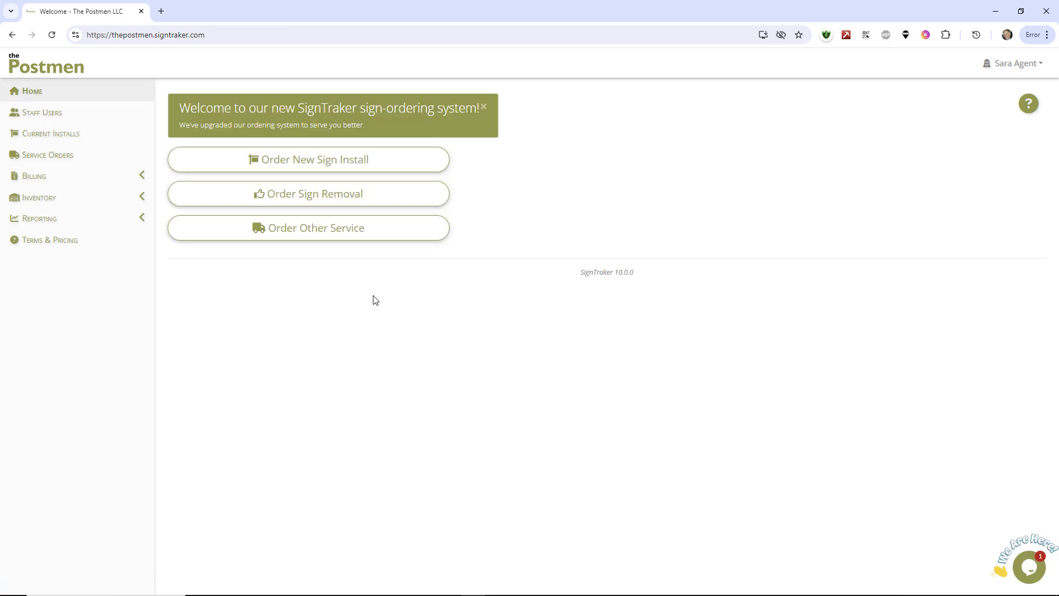
left_click(323, 237)
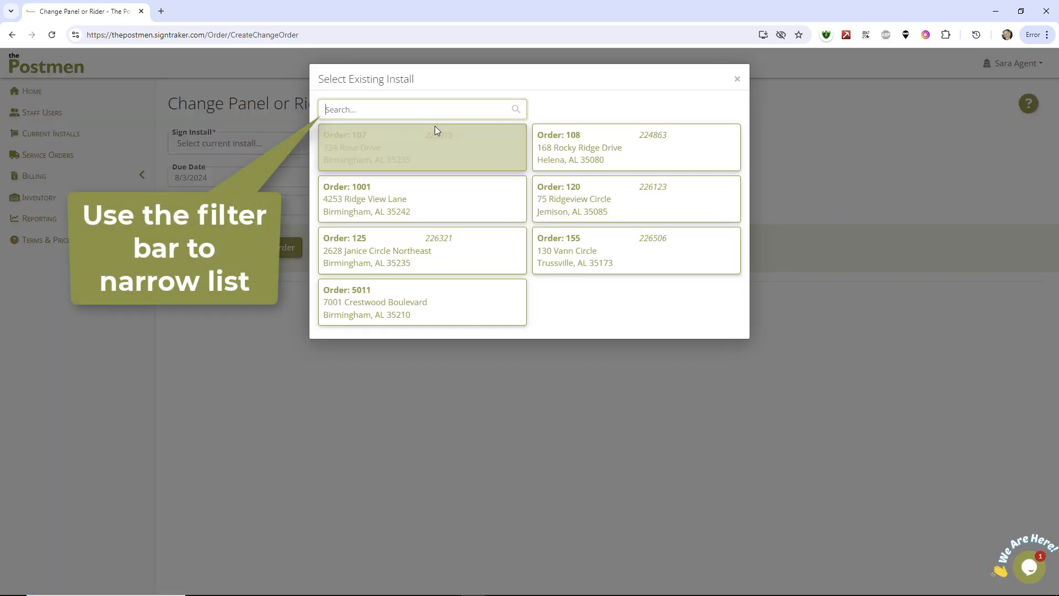
type("cre")
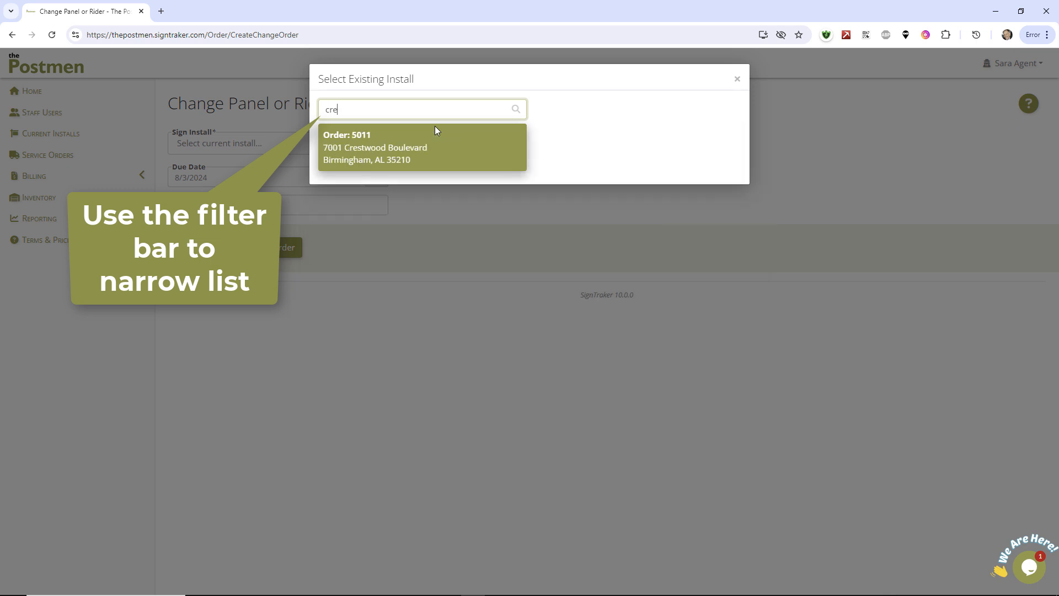
left_click(405, 137)
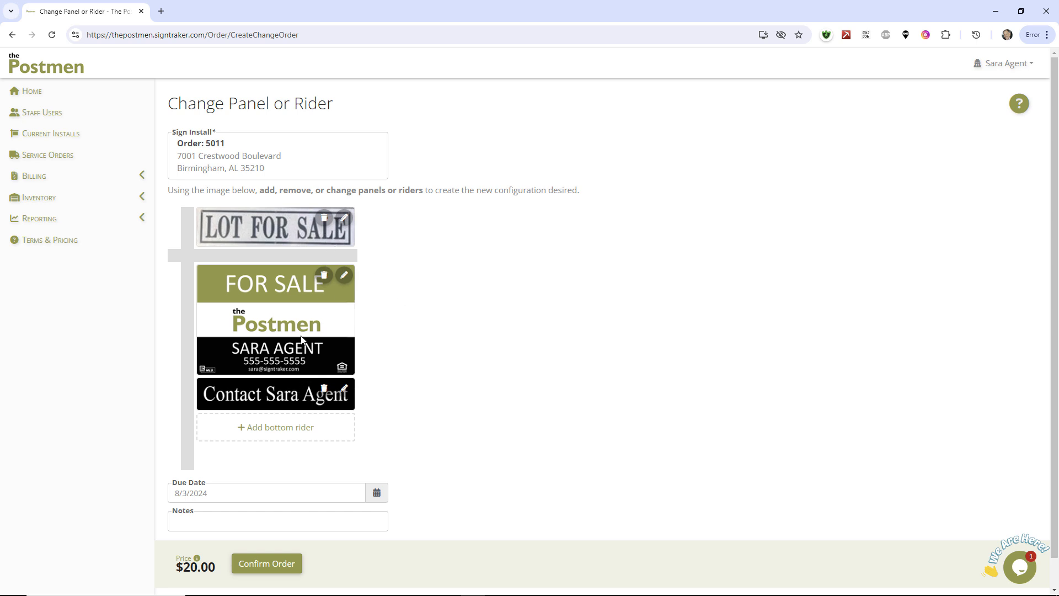
left_click(323, 219)
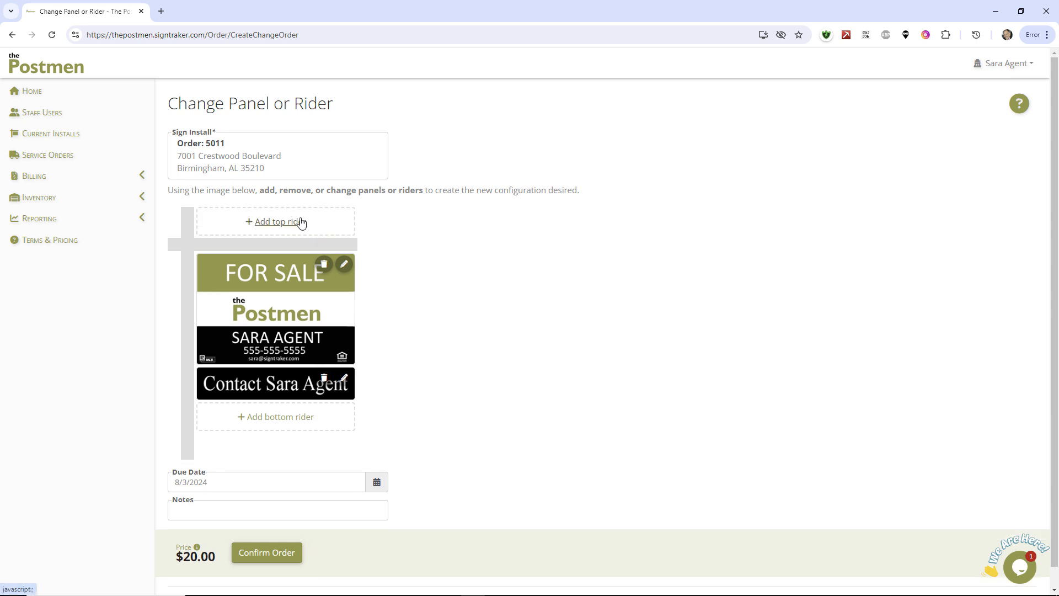
Step: Place the change order with the 24" x 6" UNDER CONTRACT rider added as the top rider, and return to the home page
left_click(302, 222)
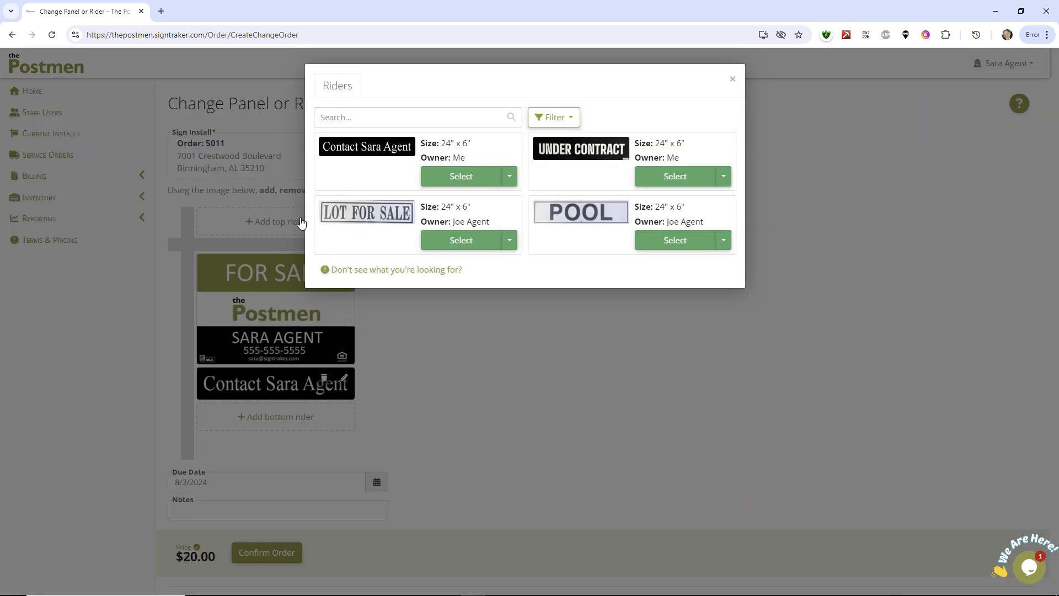
left_click(657, 180)
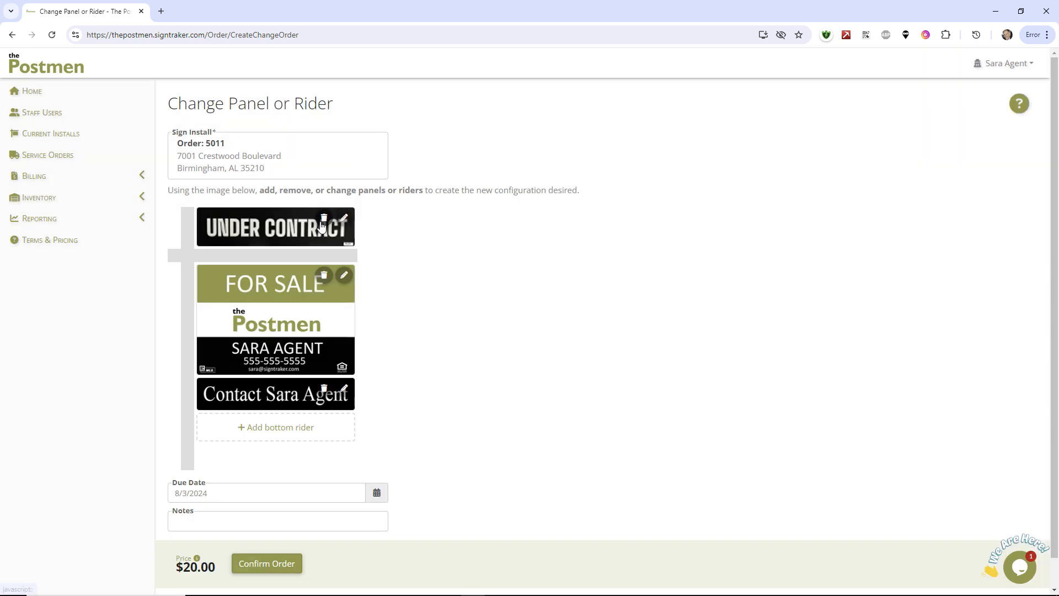
scroll(373, 397, "down", 1)
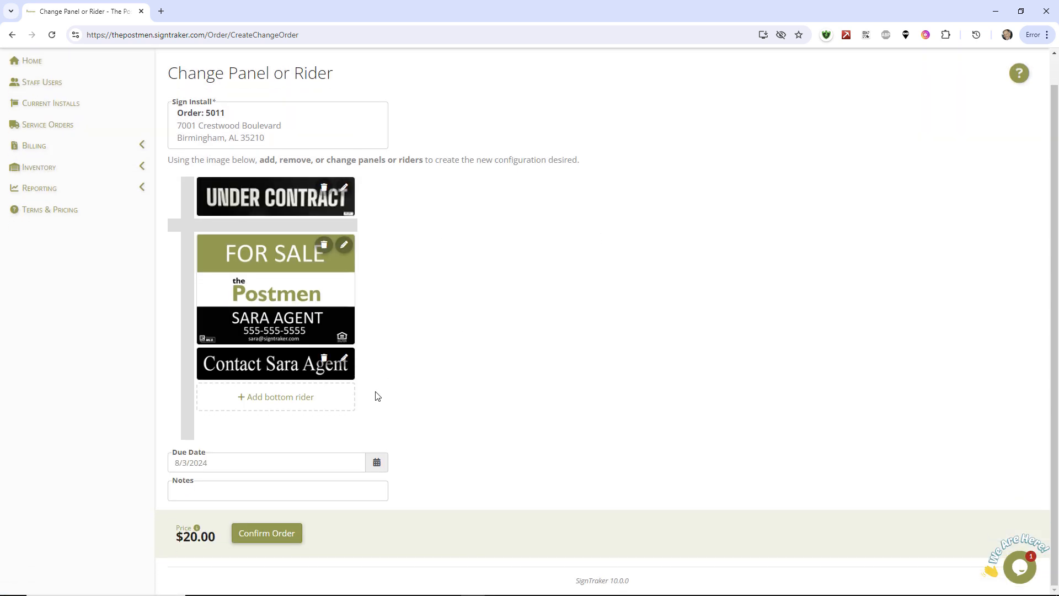
left_click(336, 461)
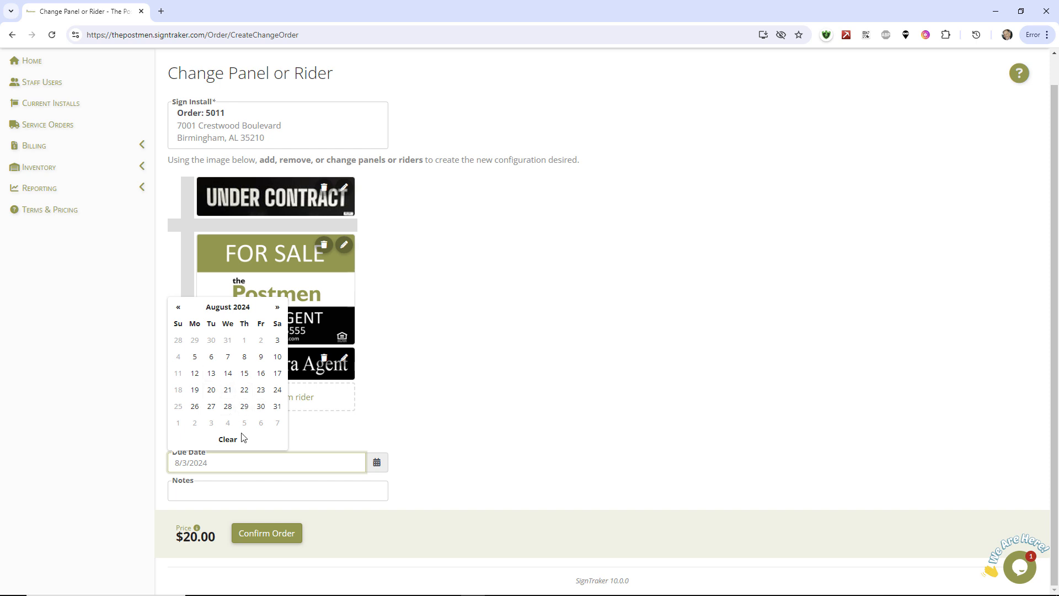
left_click(262, 533)
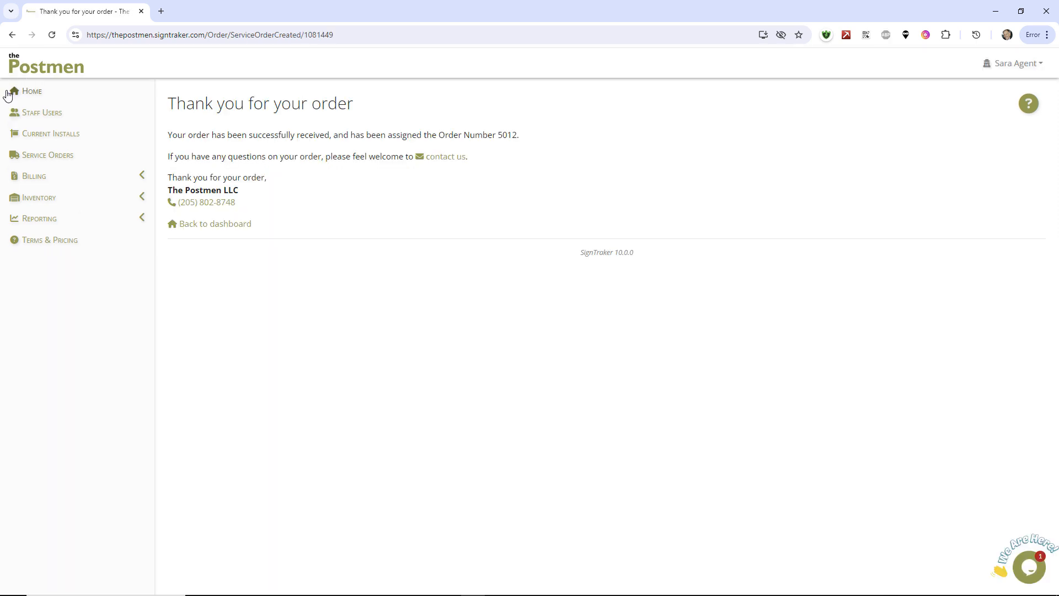
left_click(7, 91)
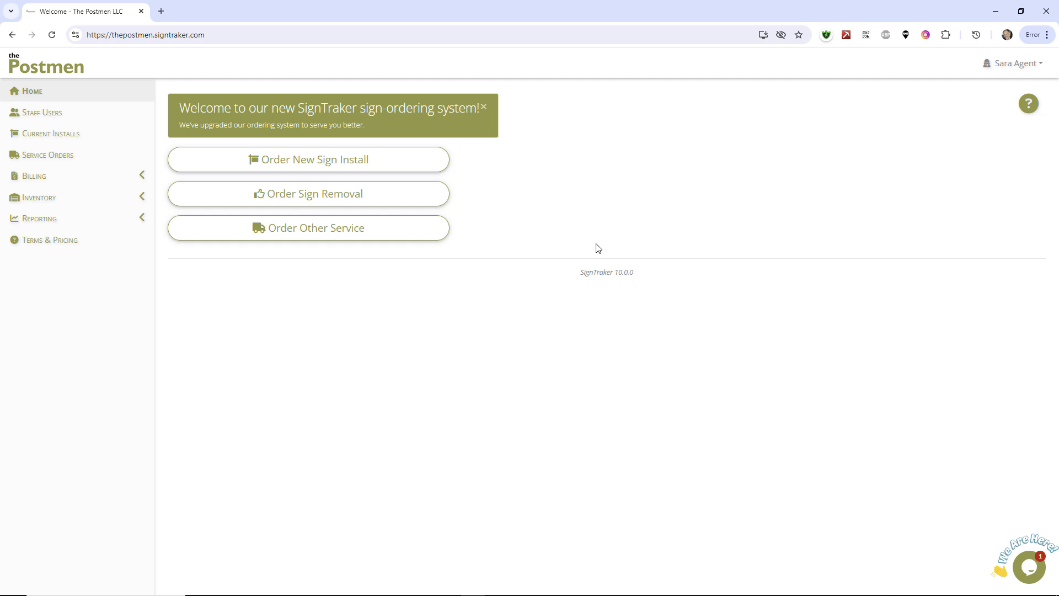